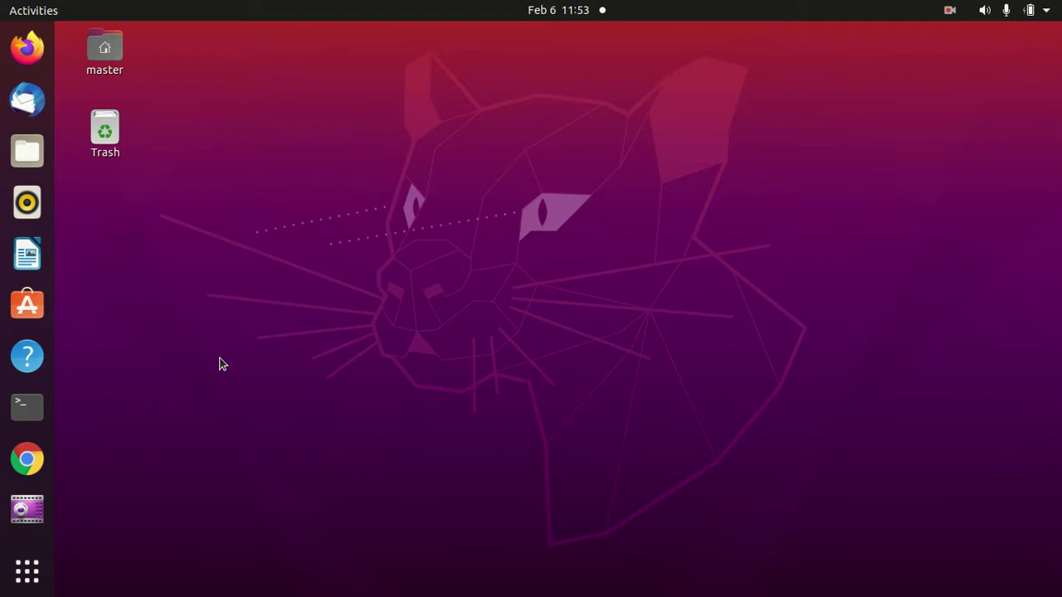
Step: Launch Inkscape from the application search and maximize its blank document window
left_click(29, 572)
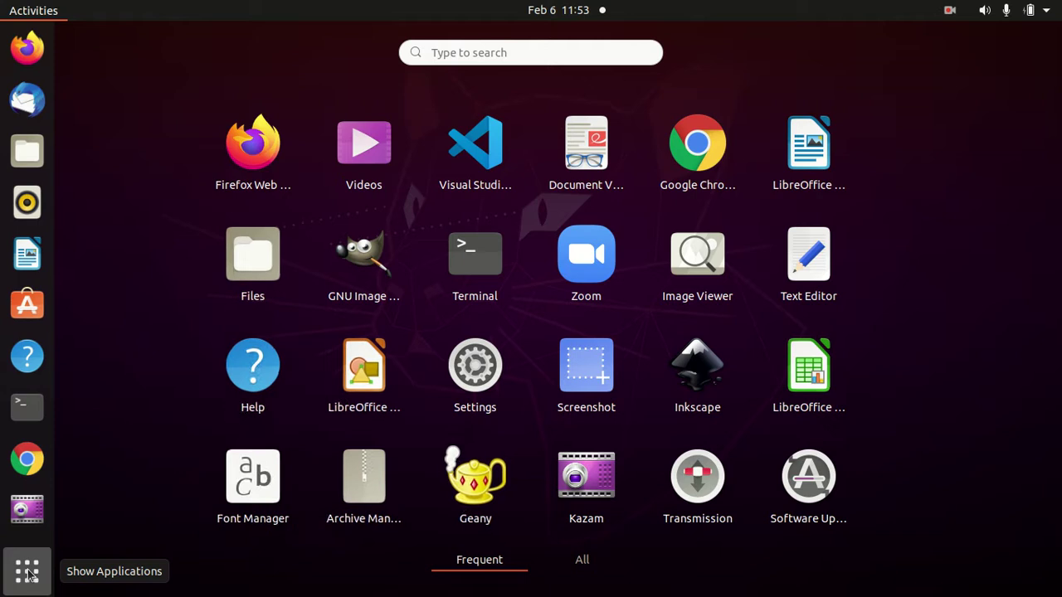
type("IN")
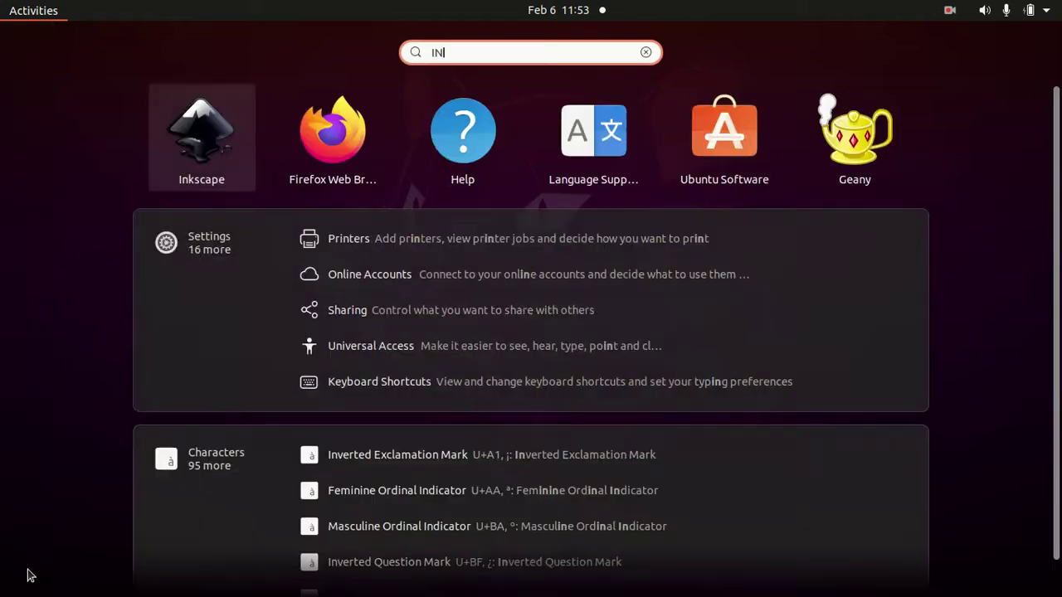
left_click(214, 117)
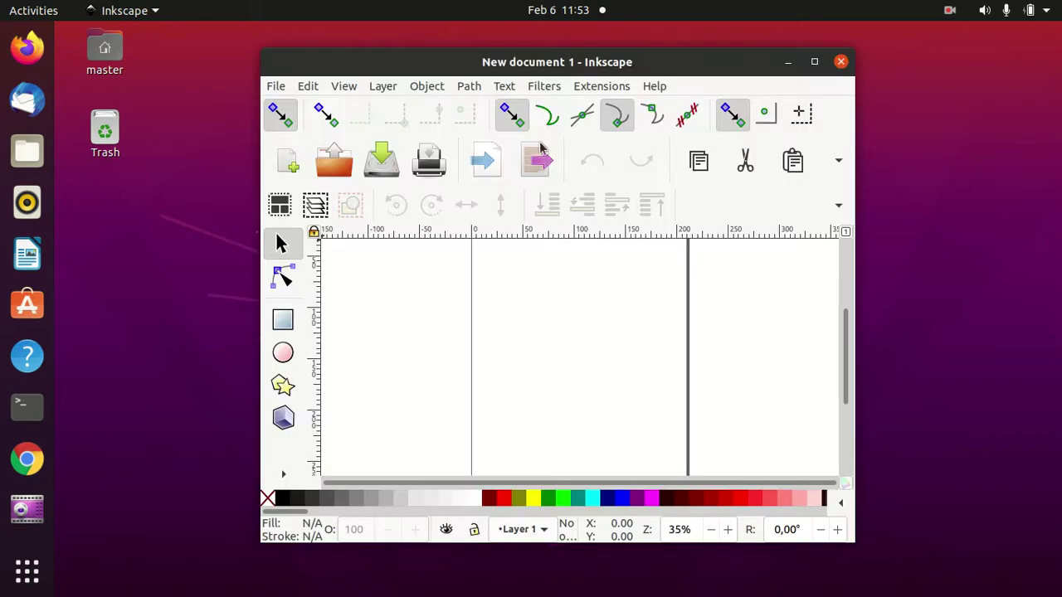
left_click(815, 63)
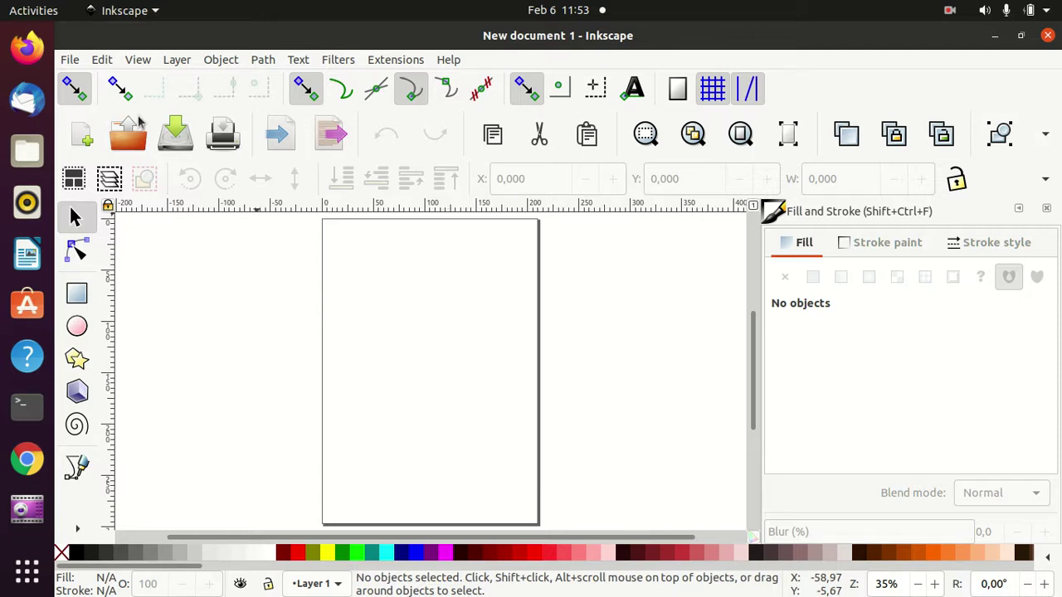
Step: Open Inkscape Preferences on the general Tools page
left_click(102, 62)
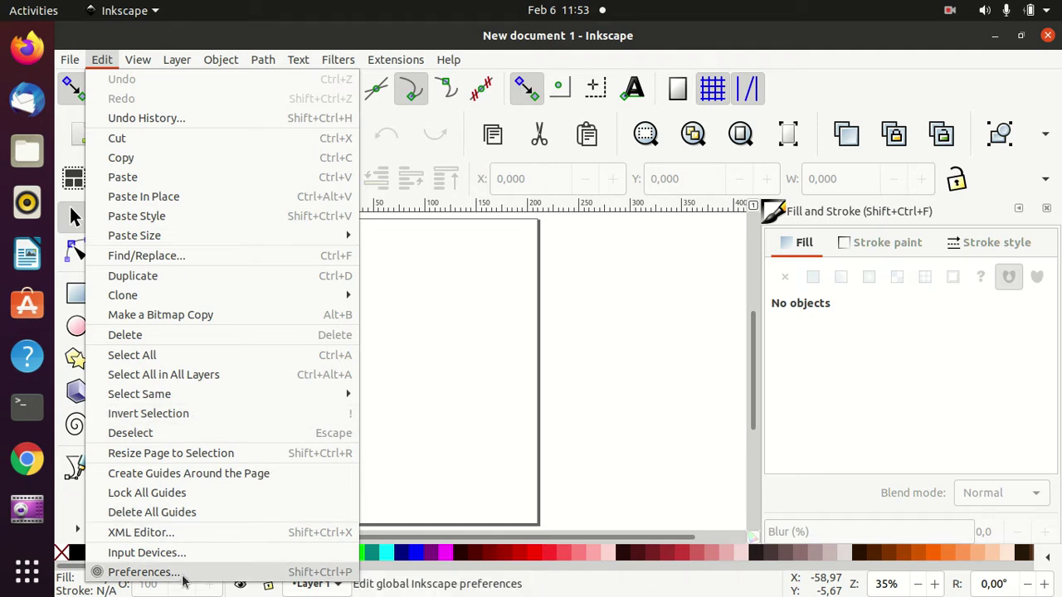
left_click(182, 572)
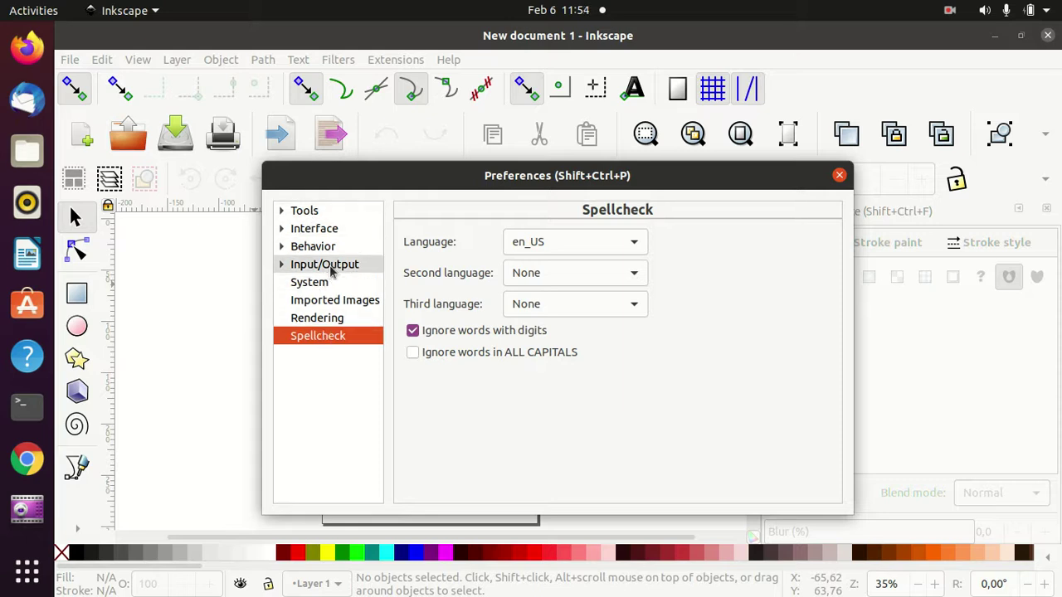
left_click(316, 217)
Step: Expand Tools, view the Selector, Node and Shapes settings, then collapse Tools again
double_click(315, 214)
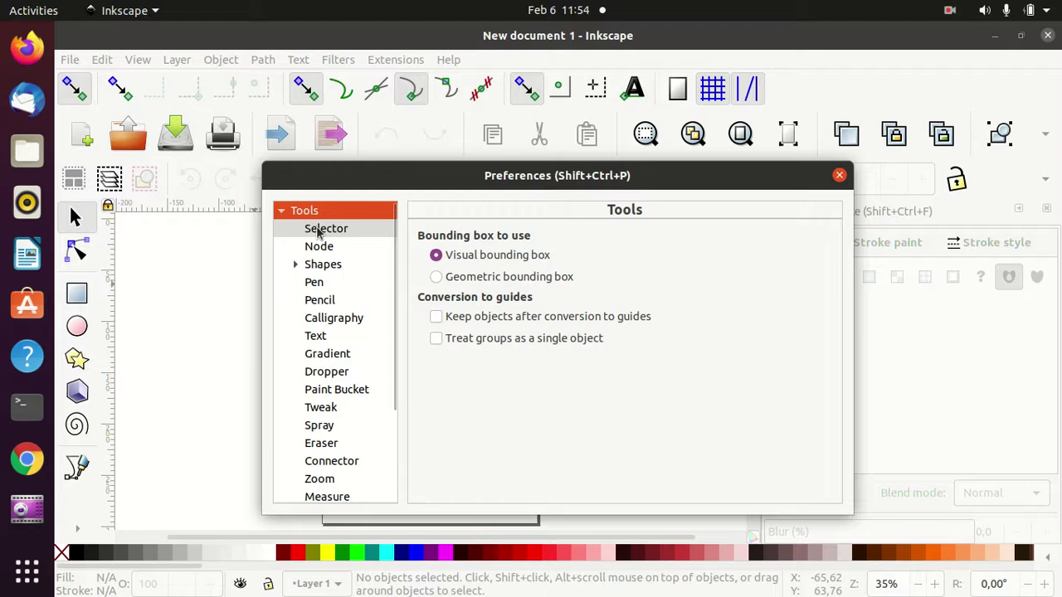
left_click(319, 232)
left_click(323, 249)
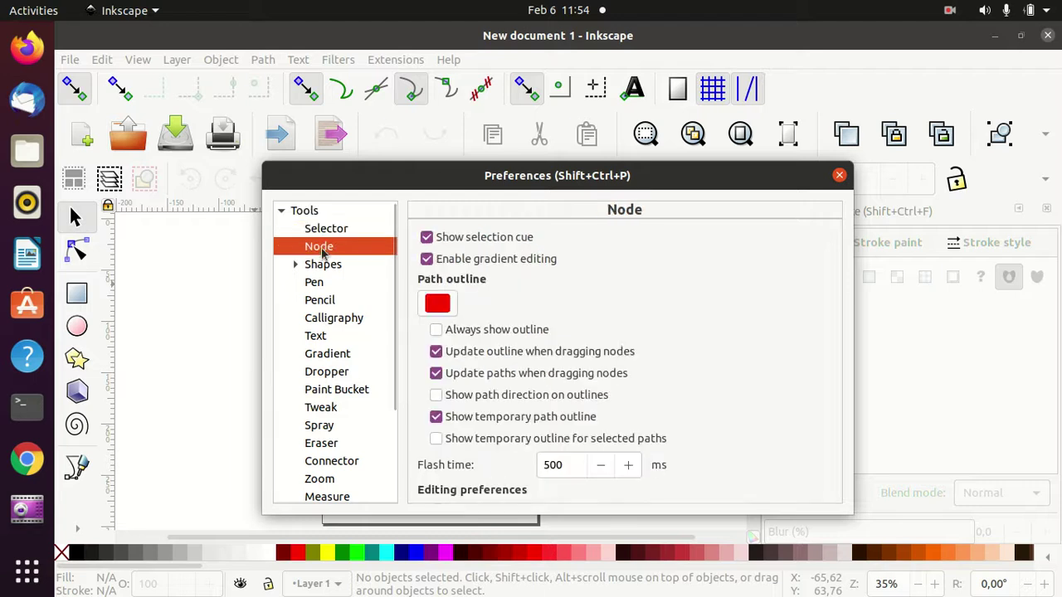
left_click(326, 269)
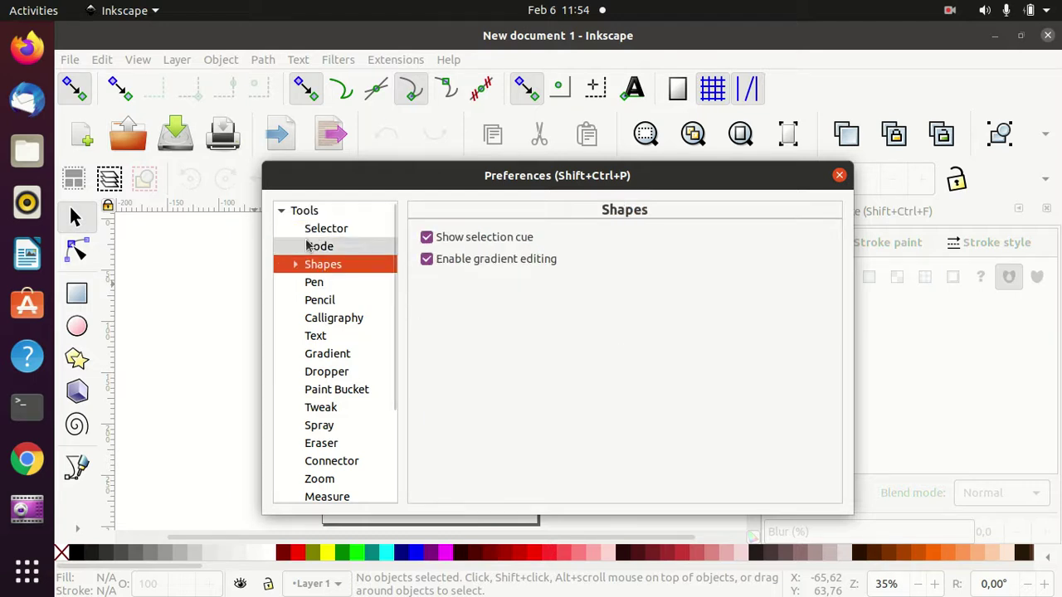
scroll(330, 258, "down", 2)
scroll(324, 248, "up", 2)
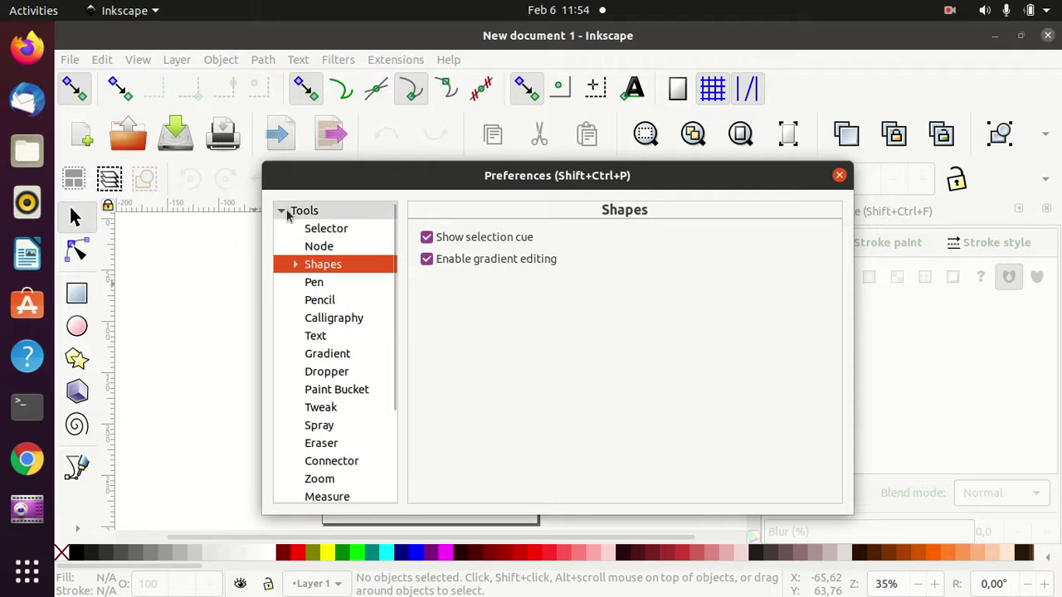
left_click(282, 212)
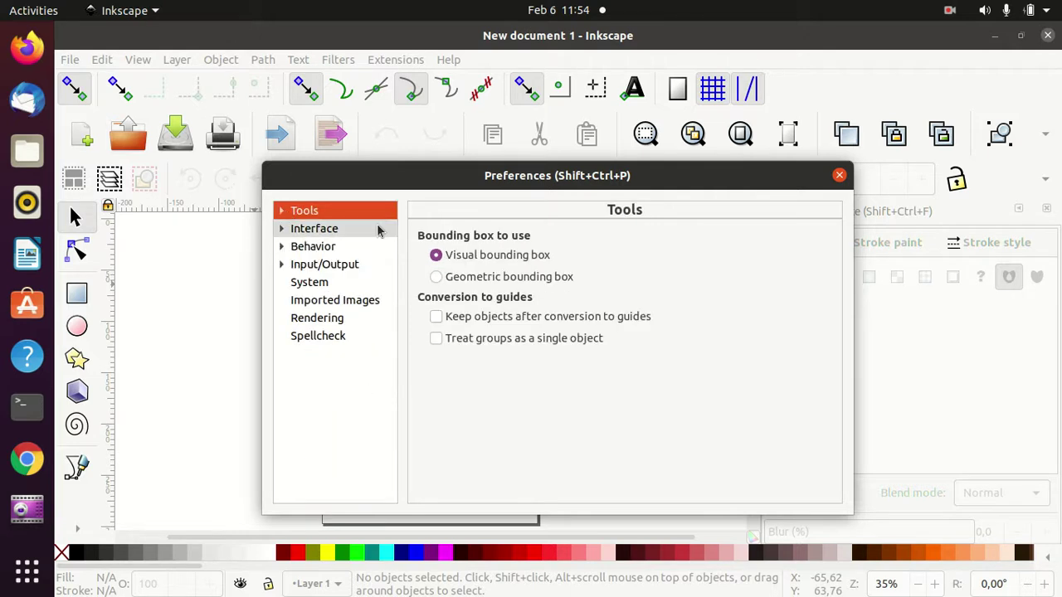
Step: On the Interface page, try Text only dockbar style, then restore Icons and text
left_click(309, 235)
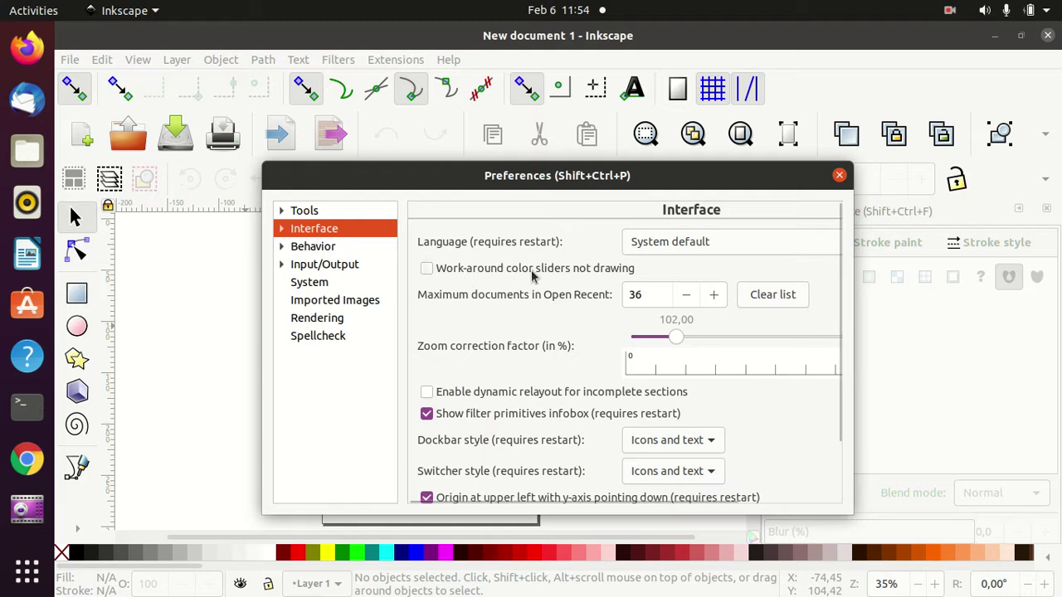
left_click_drag(836, 344, 841, 419)
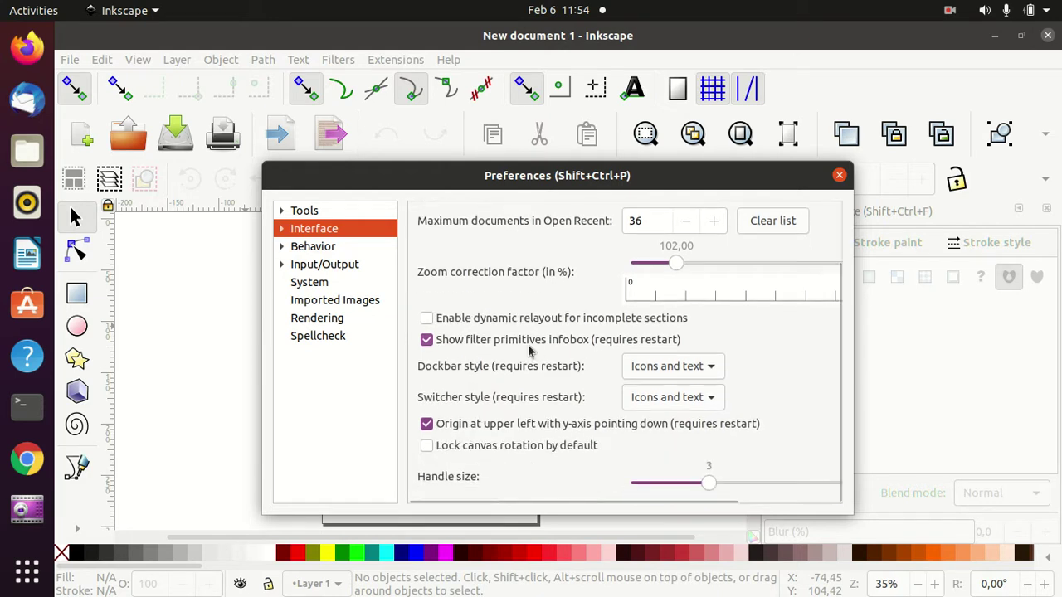
left_click(712, 369)
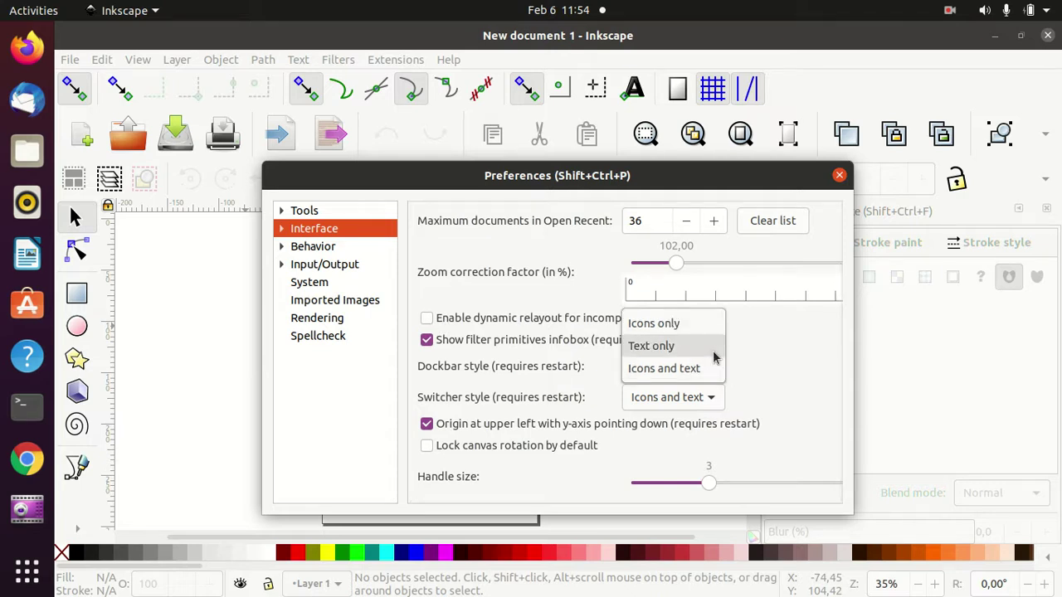
left_click(712, 352)
left_click(706, 375)
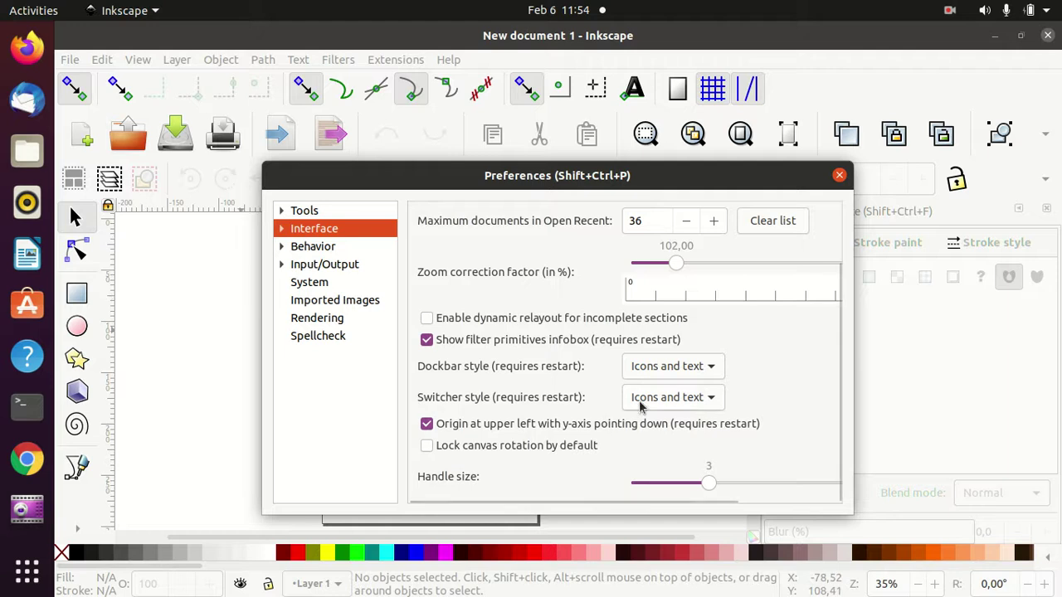
Step: Try Icons only switcher style, then restore it to Icons and text
left_click(707, 399)
left_click(705, 375)
left_click(707, 398)
left_click(704, 422)
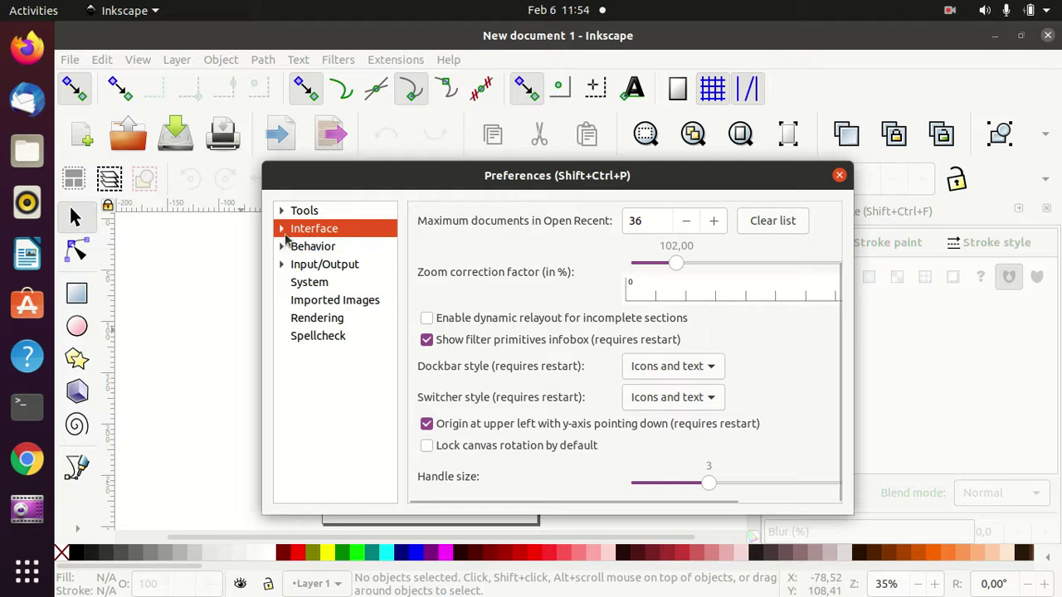
scroll(805, 386, "up", 2)
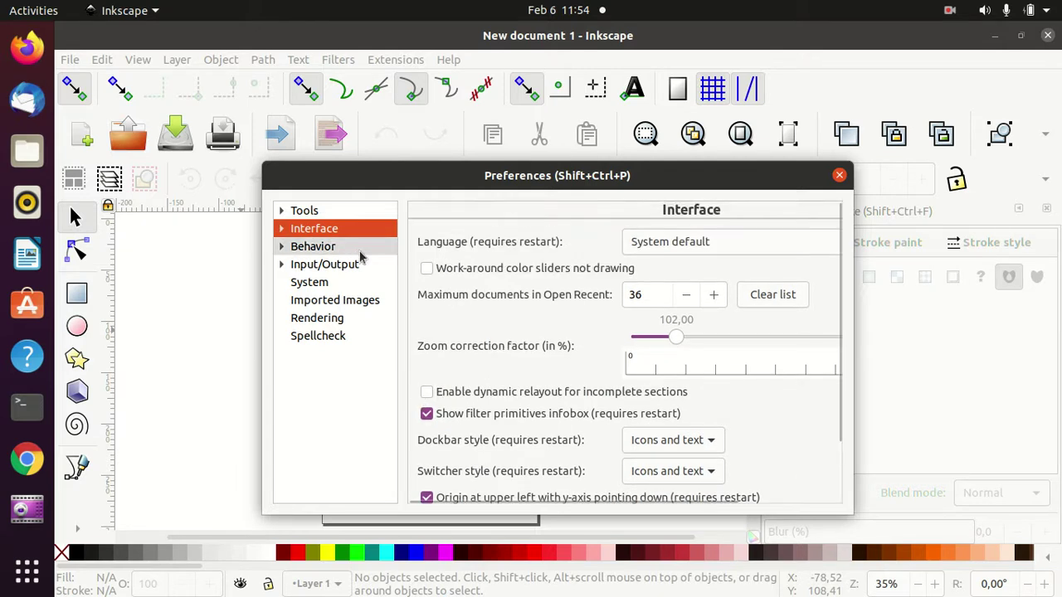
Step: Scroll through the available interface languages in the Language dropdown
left_click(649, 241)
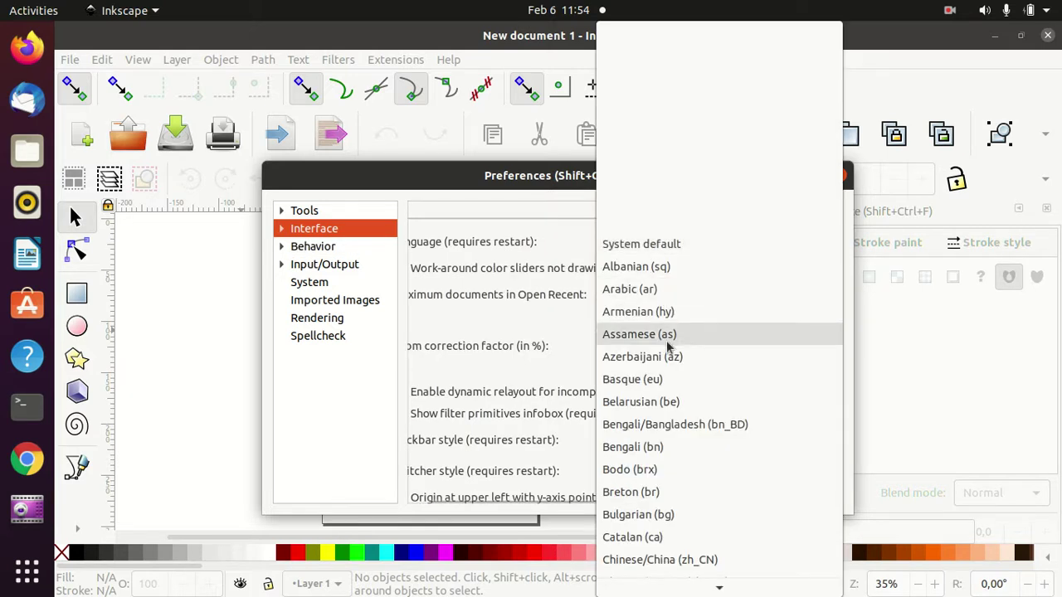
scroll(670, 349, "down", 2)
scroll(693, 440, "down", 2)
scroll(693, 435, "down", 1)
scroll(693, 436, "down", 1)
scroll(716, 282, "down", 3)
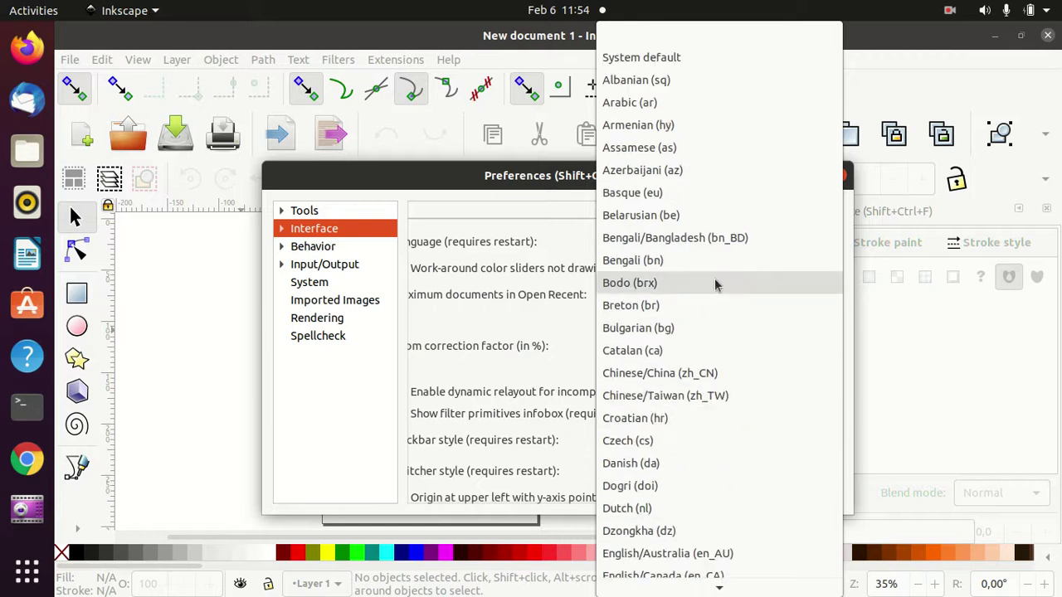
scroll(716, 298, "down", 2)
scroll(716, 298, "down", 3)
scroll(717, 299, "down", 2)
scroll(717, 300, "down", 2)
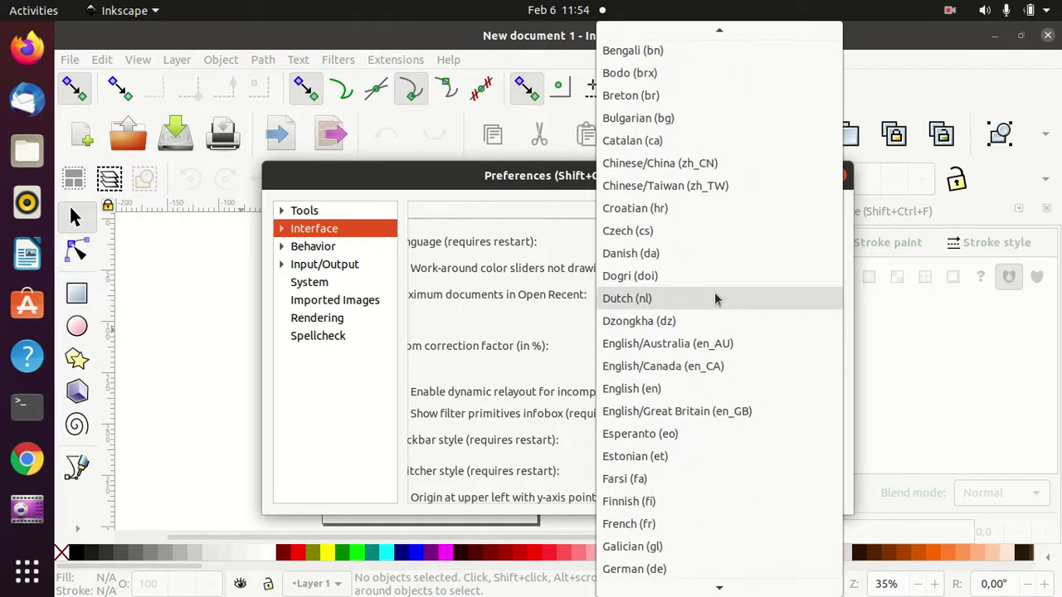
scroll(716, 299, "down", 2)
scroll(716, 295, "down", 2)
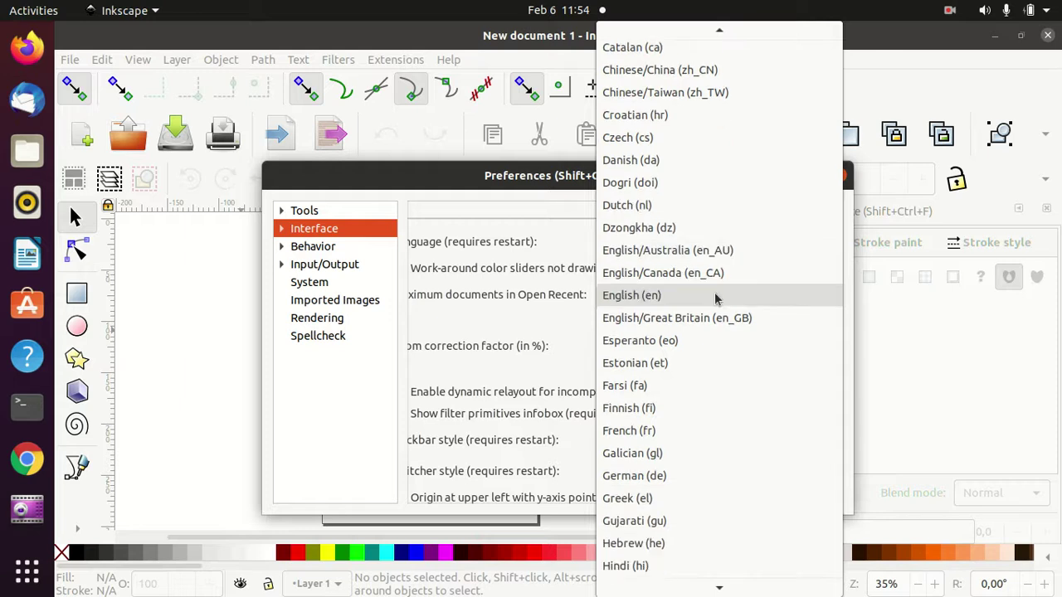
scroll(716, 295, "down", 3)
scroll(716, 297, "down", 1)
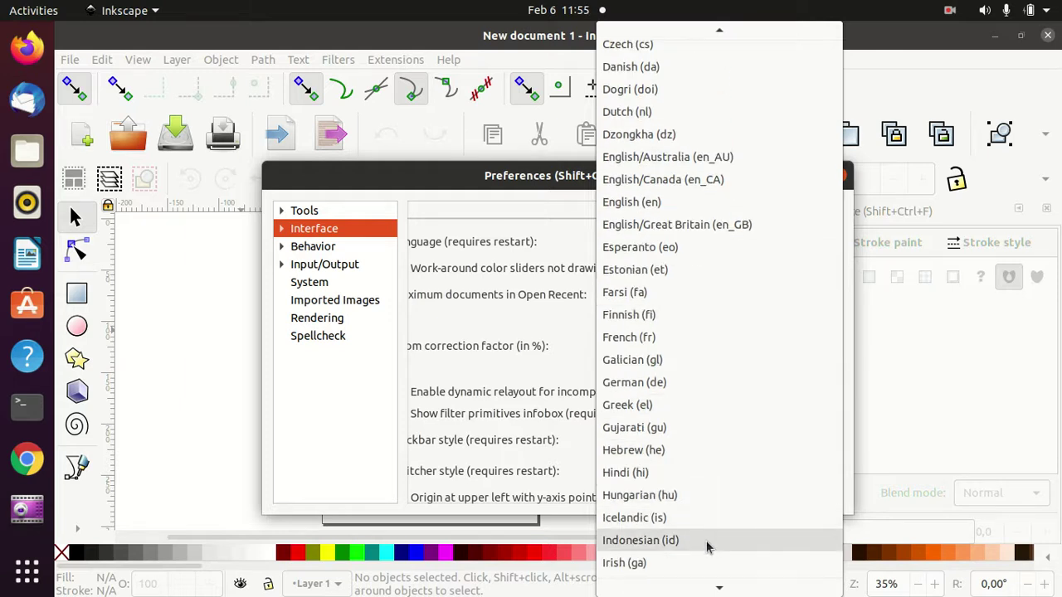
Step: Leave the language at System default and close the Preferences dialog
left_click(548, 182)
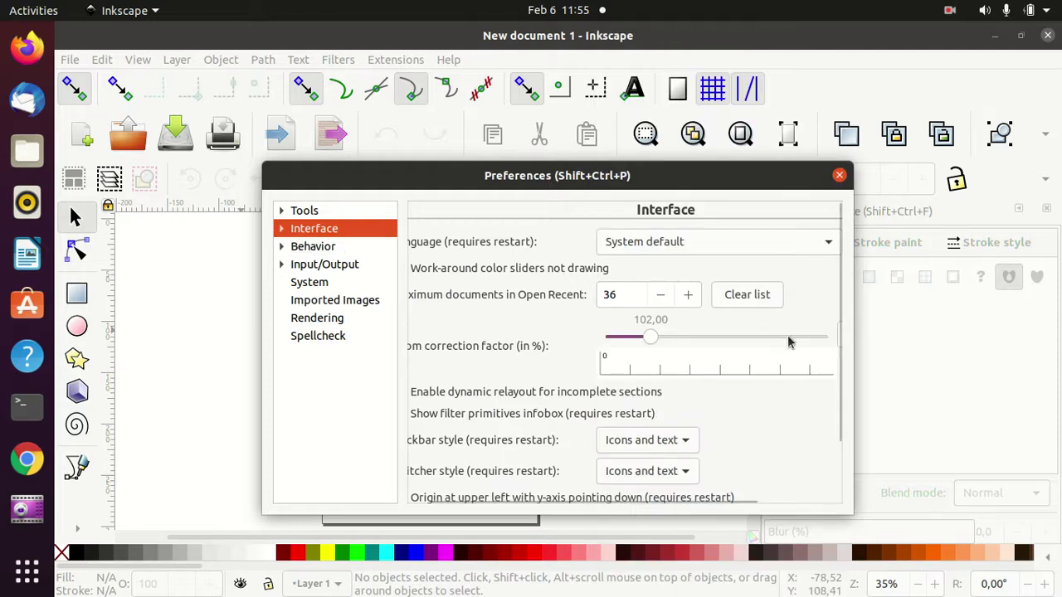
mouse_move(838, 315)
left_mouse_down()
mouse_move(839, 373)
mouse_move(844, 296)
left_mouse_up()
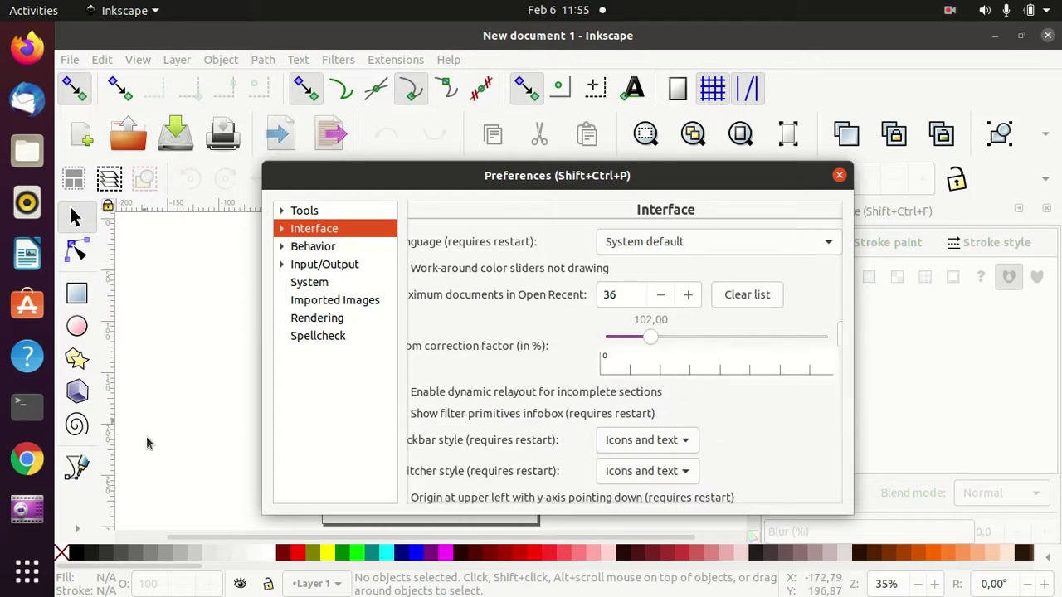
left_click(839, 175)
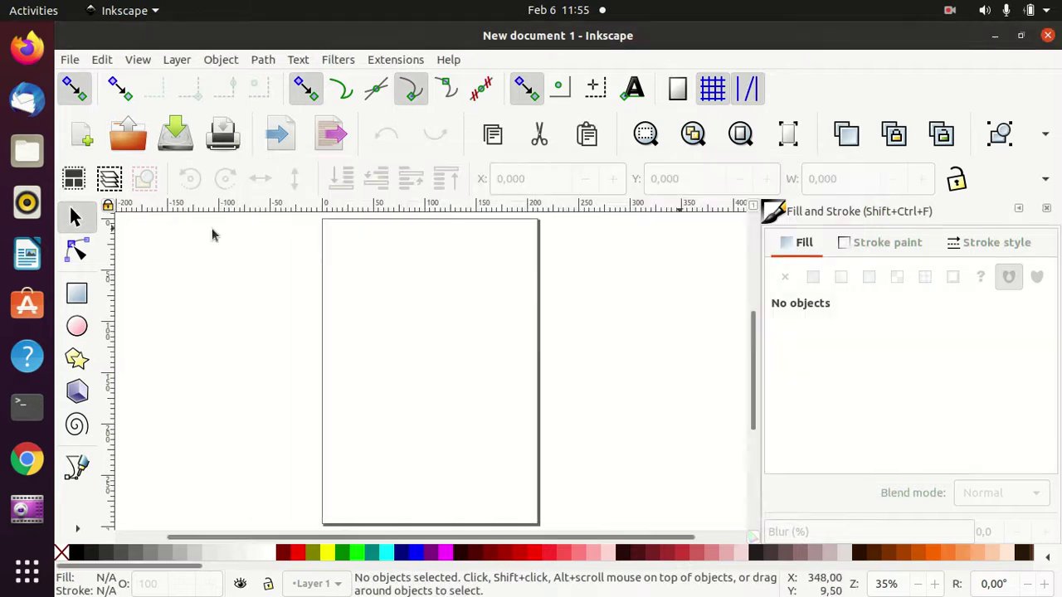
Step: Reopen Preferences on the Interface › Theme page and expand the Change Gtk theme list
left_click(98, 60)
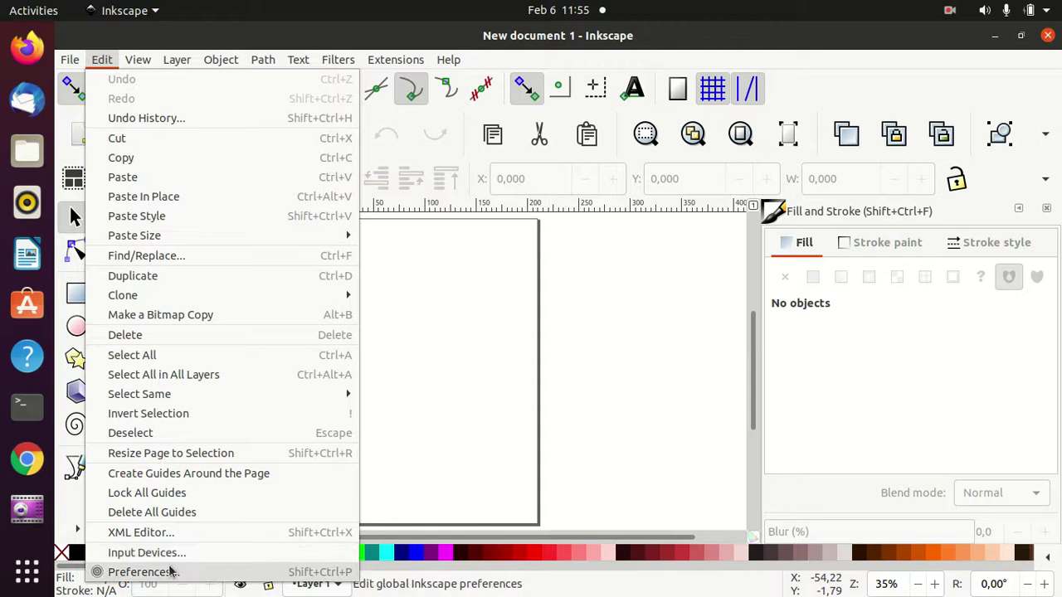
left_click(143, 572)
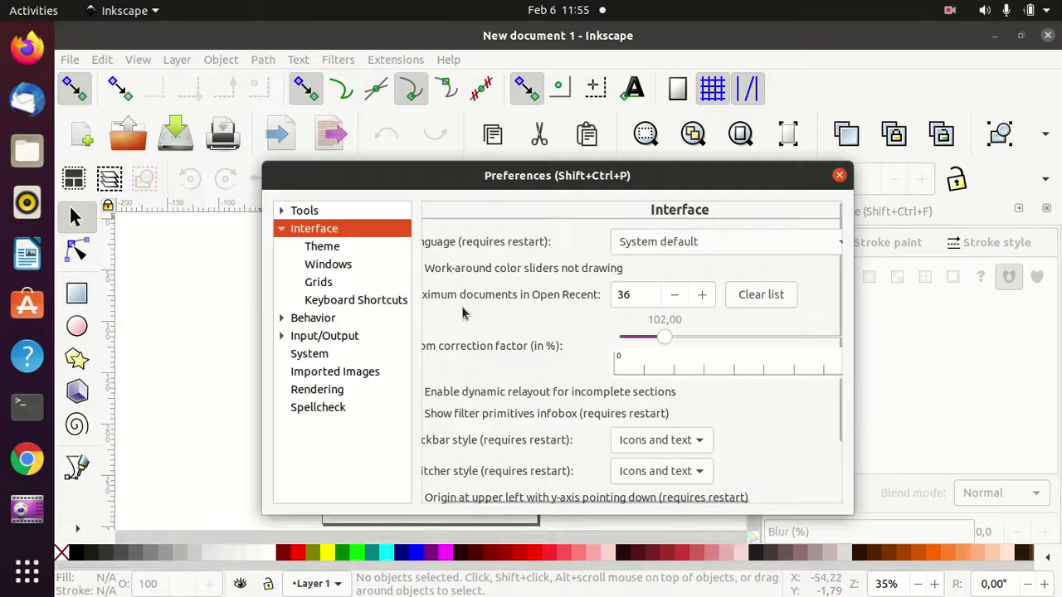
left_click(323, 248)
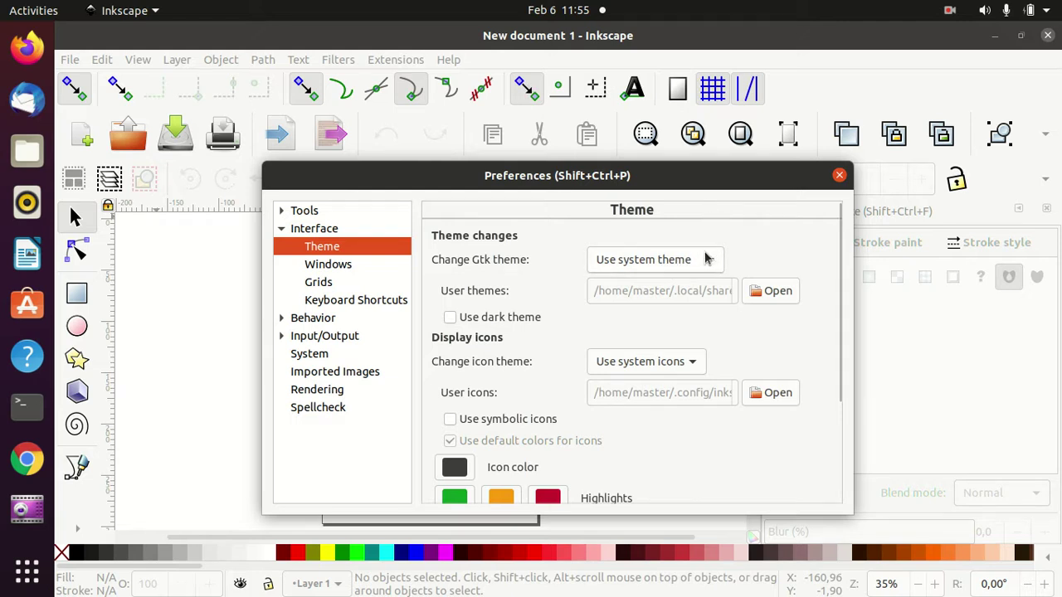
scroll(777, 303, "down", 3)
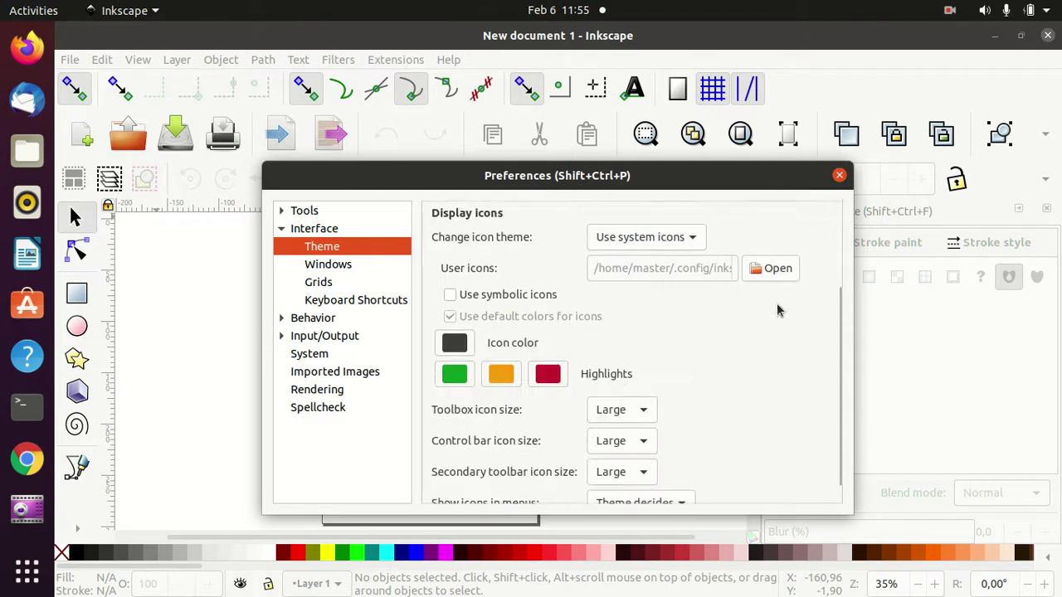
scroll(778, 307, "up", 2)
scroll(777, 310, "up", 2)
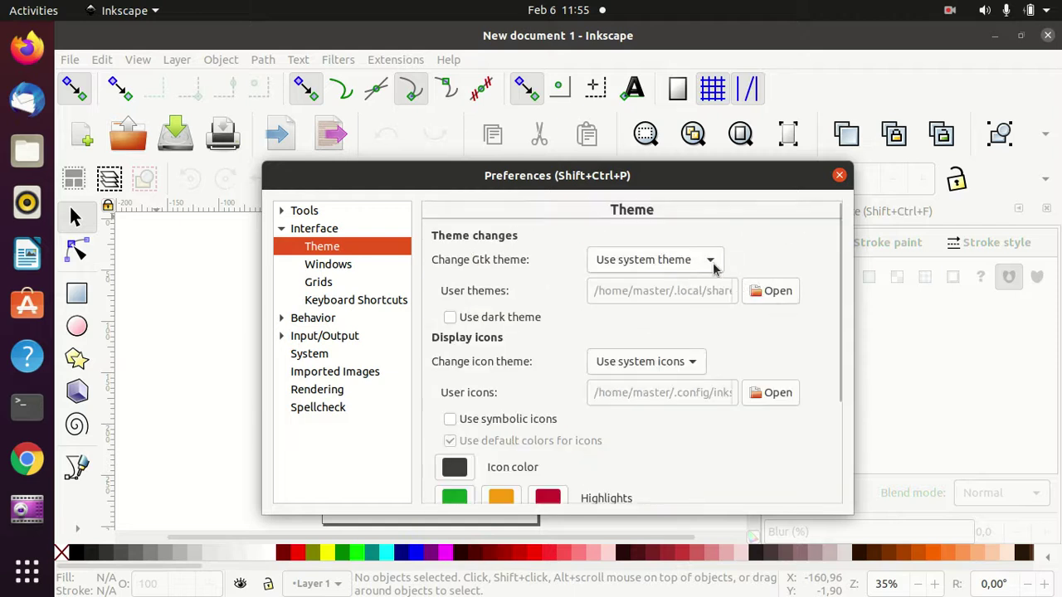
left_click(713, 265)
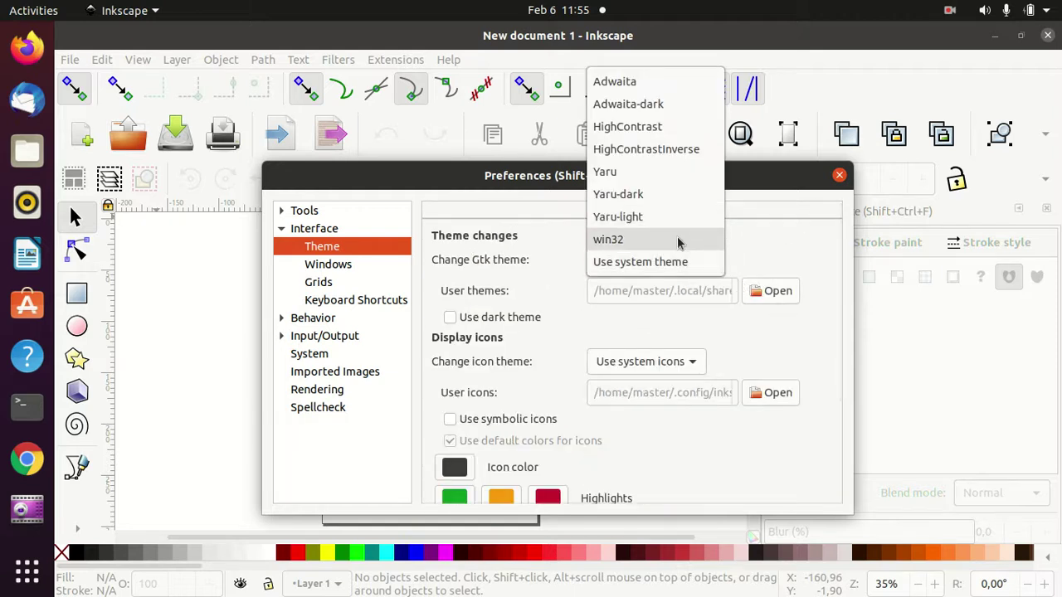
Step: Preview the win32, Yaru-dark and HighContrast Gtk themes in turn
left_click(678, 243)
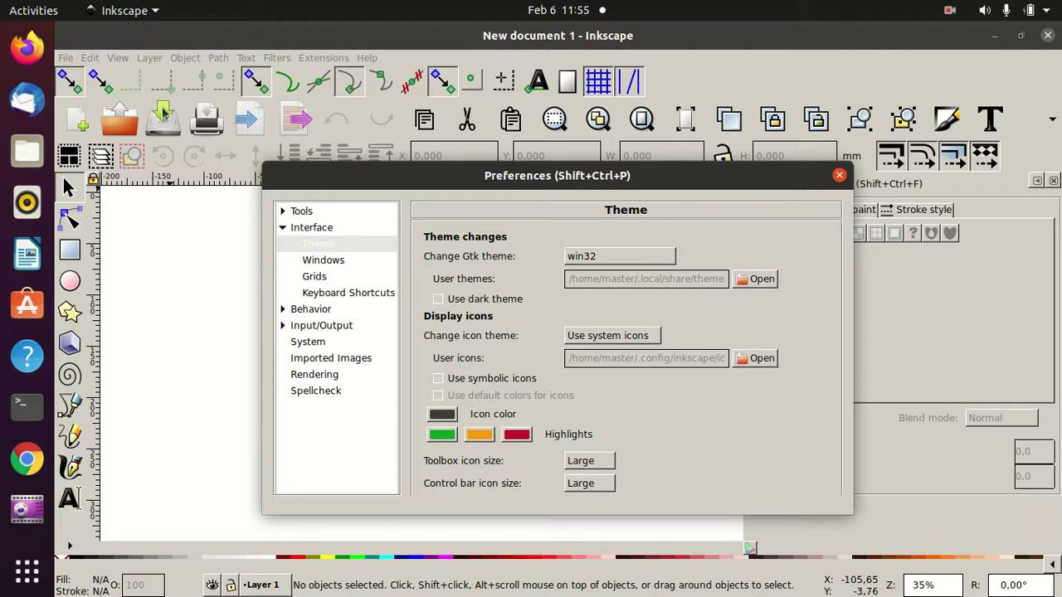
left_click(662, 258)
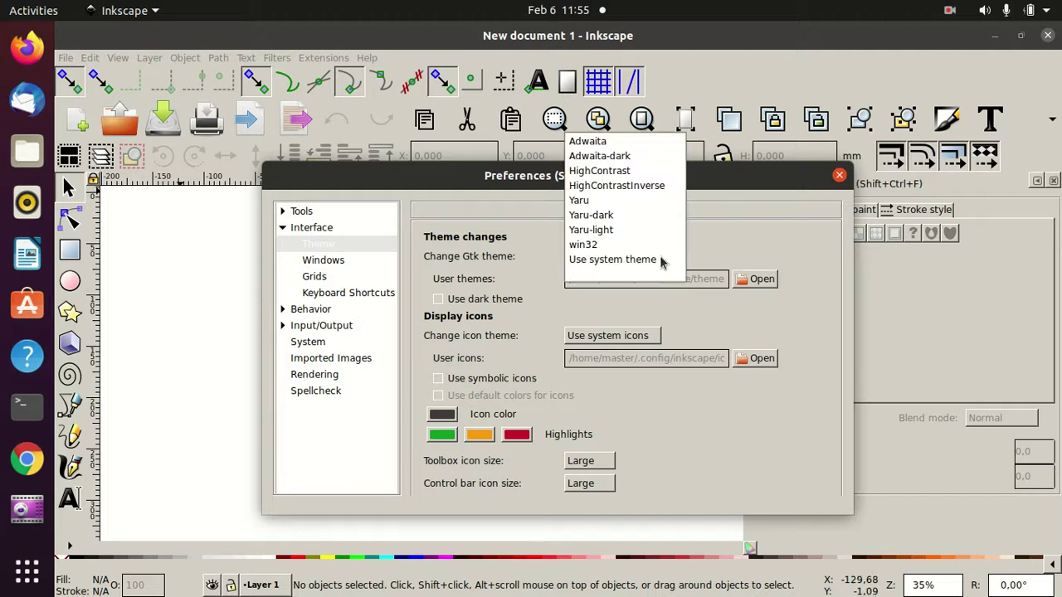
left_click(597, 219)
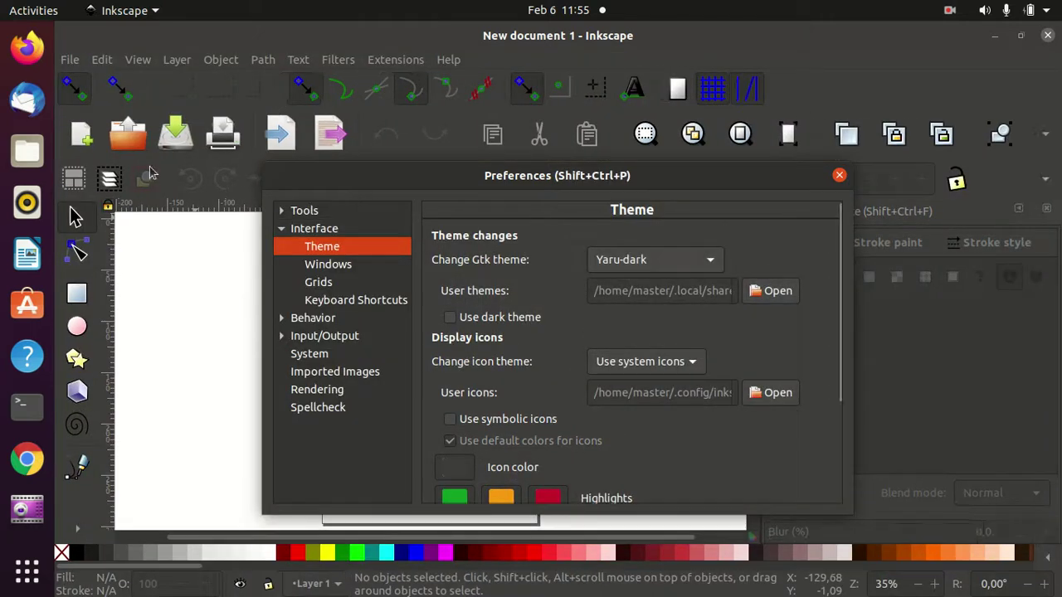
left_click(685, 264)
left_click(685, 213)
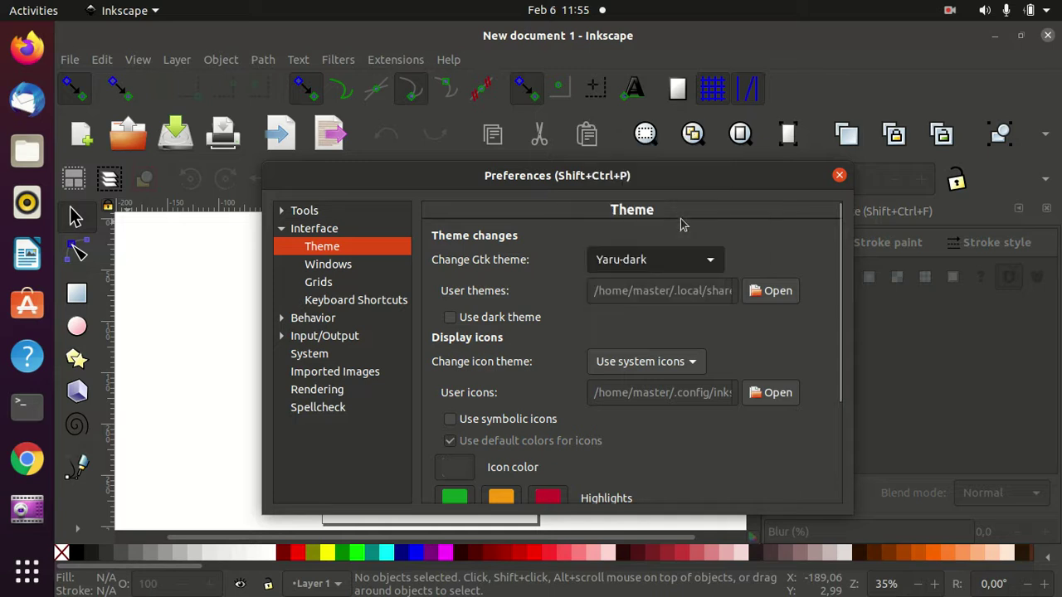
Step: Preview the Adwaita and Adwaita-dark themes, then return to Use system theme
left_click(694, 267)
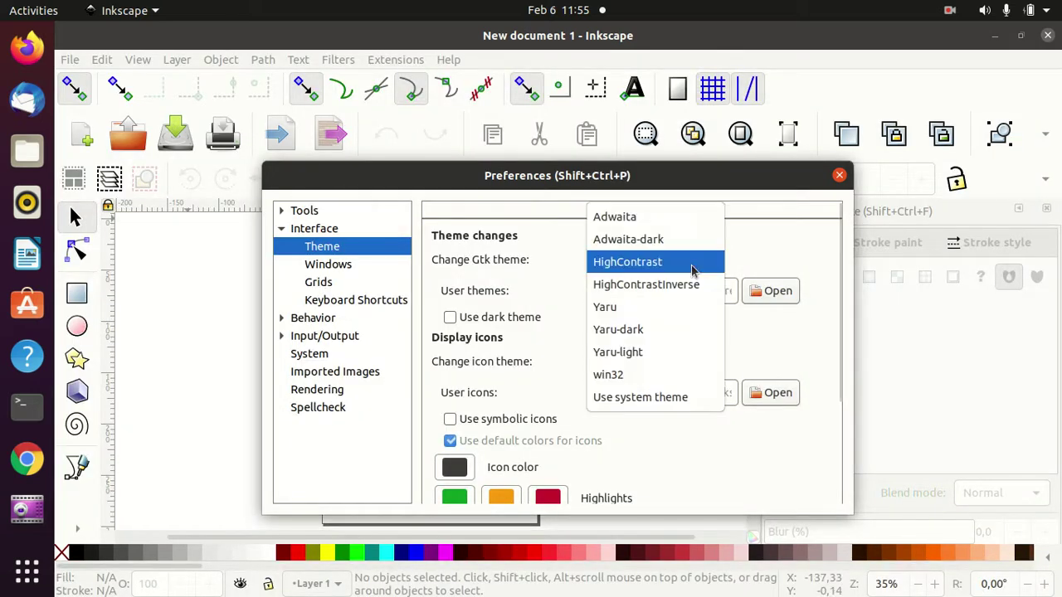
left_click(670, 222)
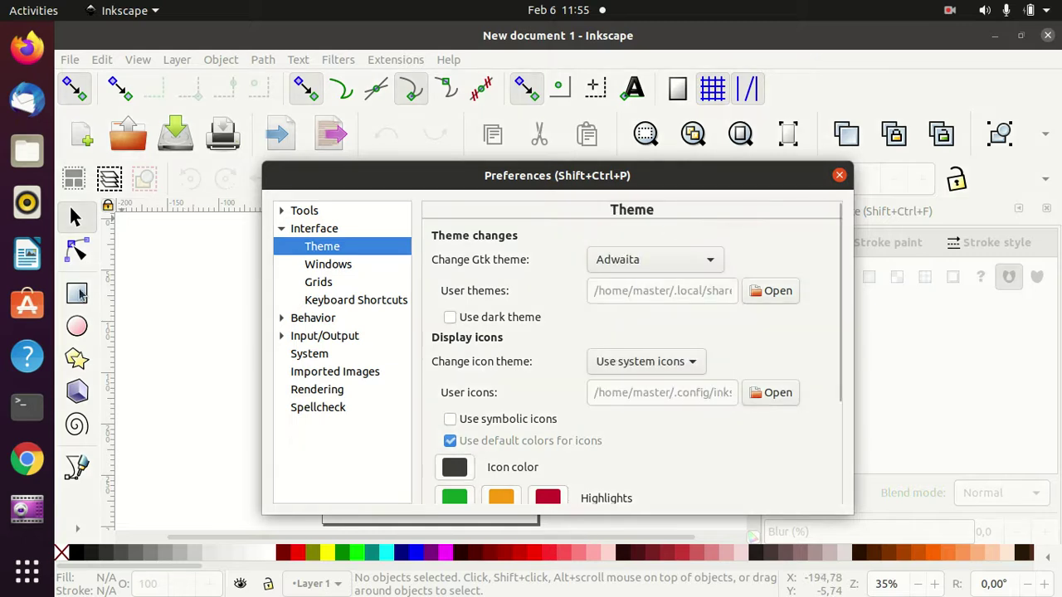
left_click(664, 267)
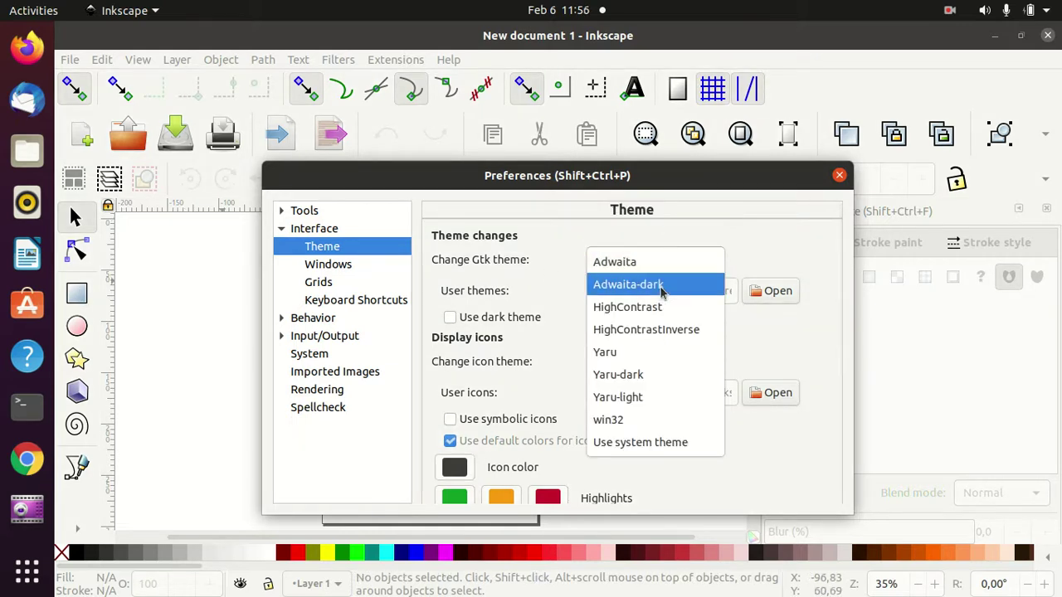
left_click(663, 283)
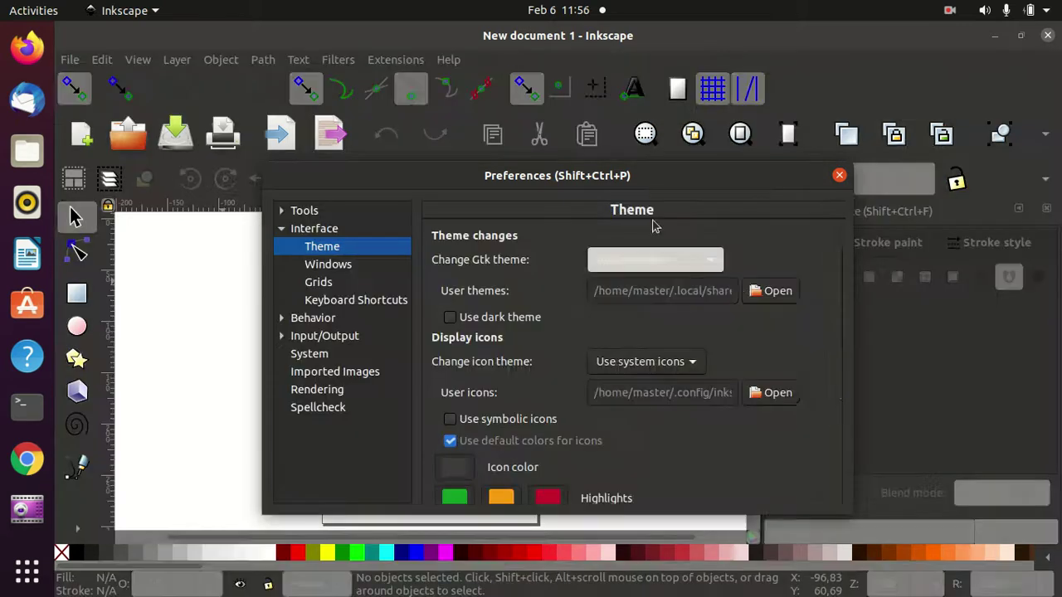
left_click(693, 264)
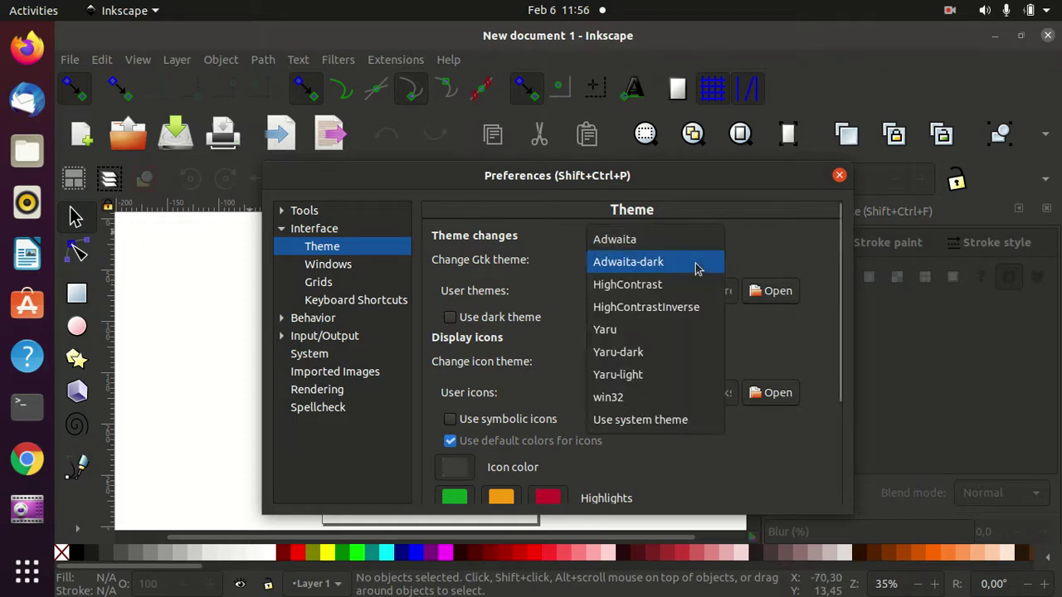
key("Escape")
left_click(702, 262)
left_click(701, 284)
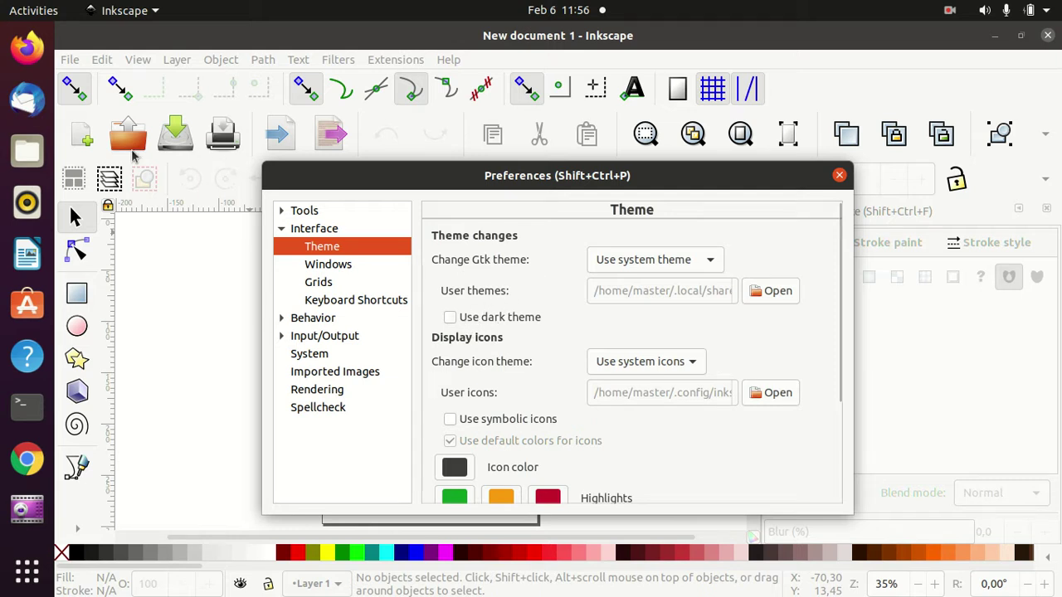
left_click(452, 322)
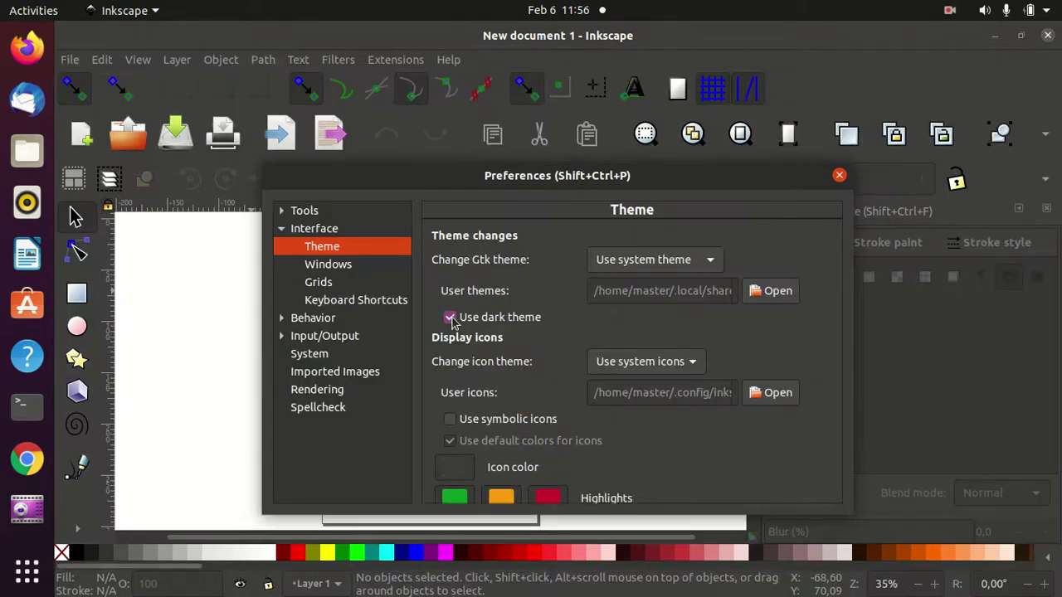
left_click(452, 320)
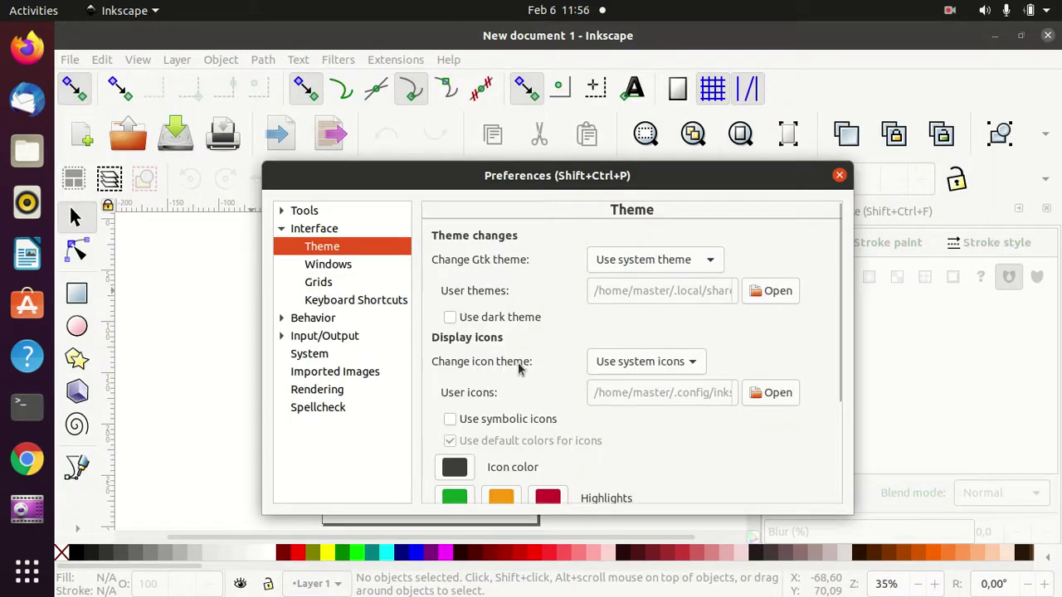
left_click(691, 363)
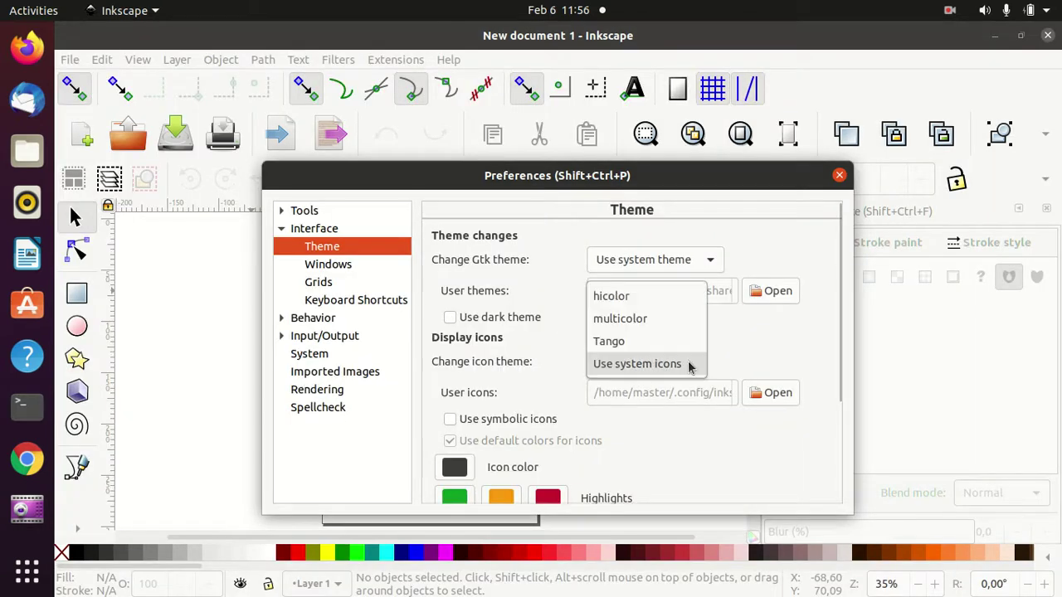
left_click(614, 341)
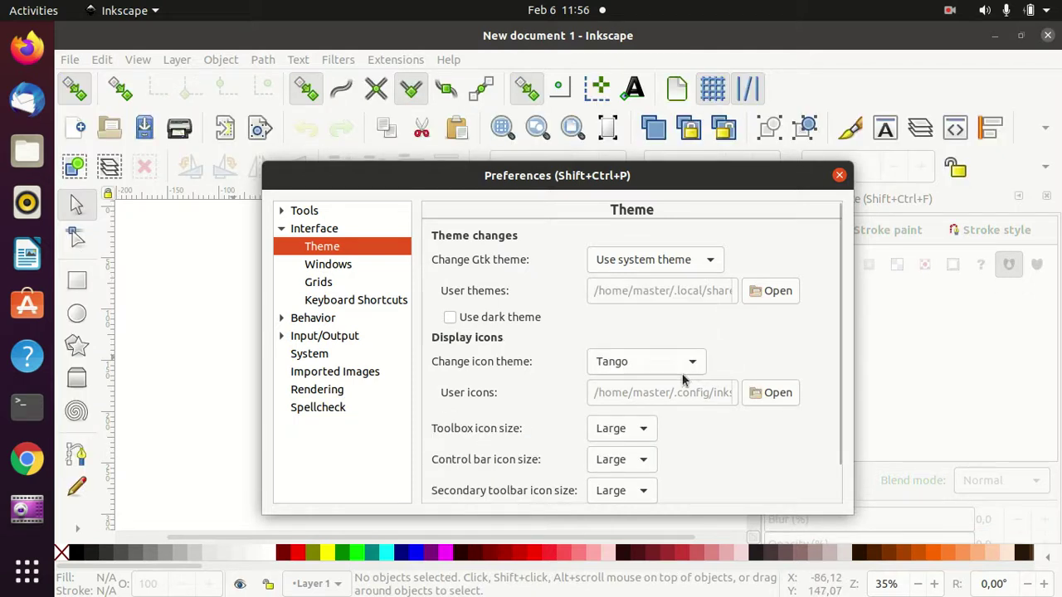
left_click(692, 363)
left_click(689, 340)
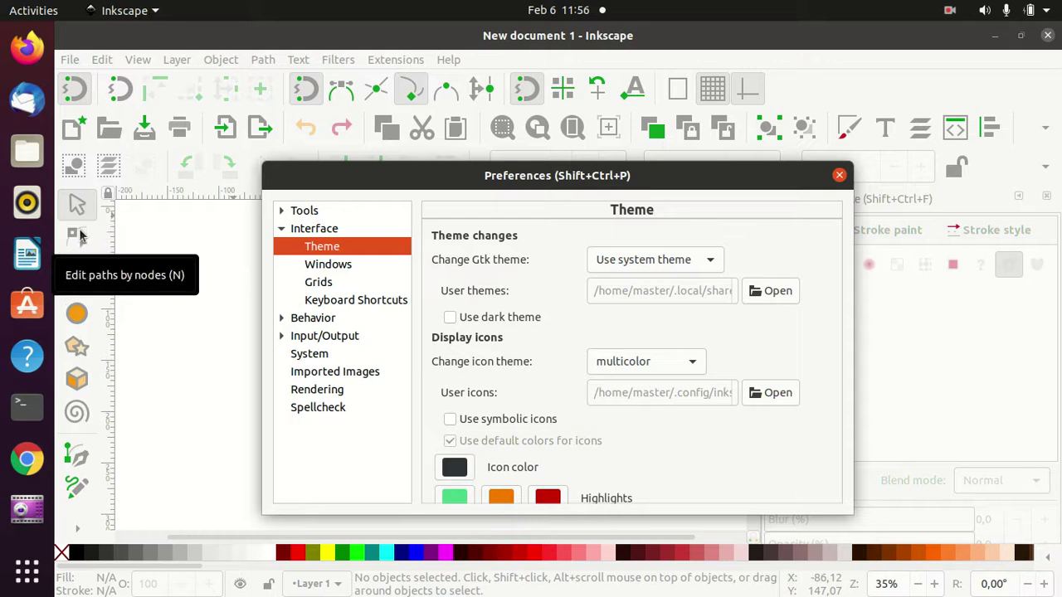
left_click(686, 365)
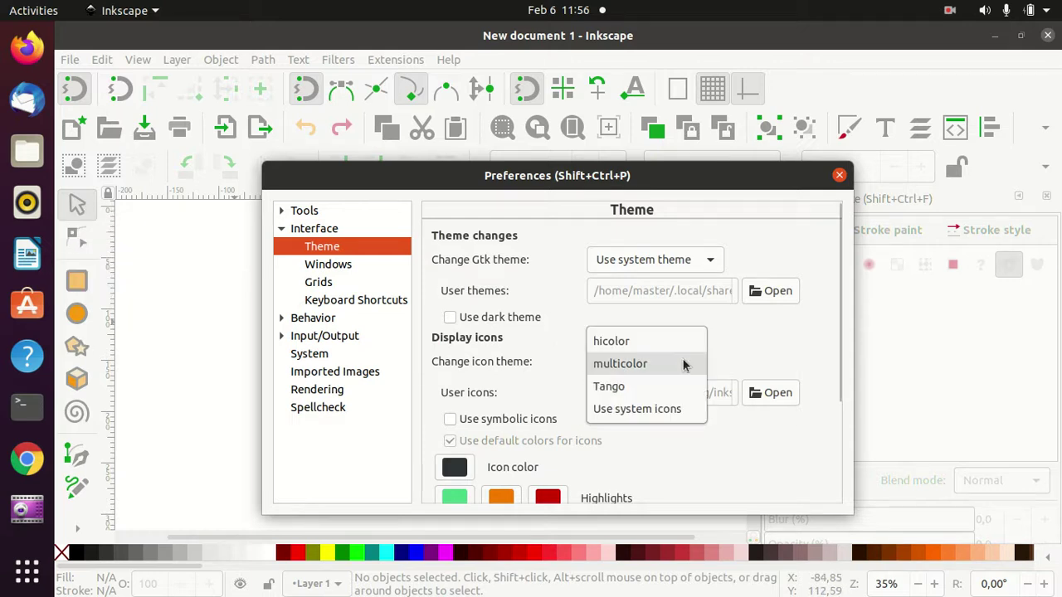
left_click(660, 343)
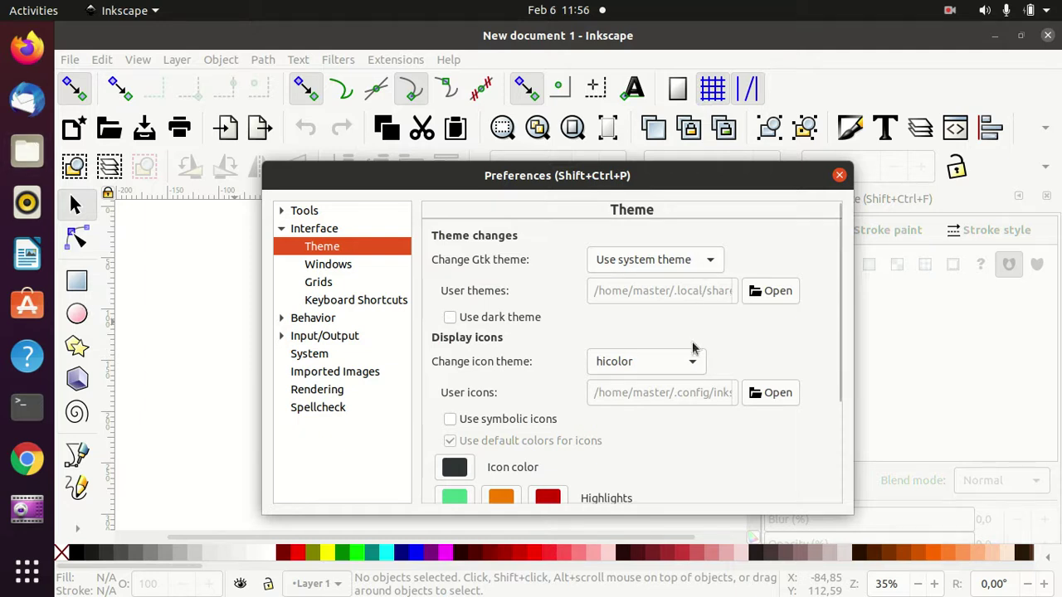
left_click(687, 363)
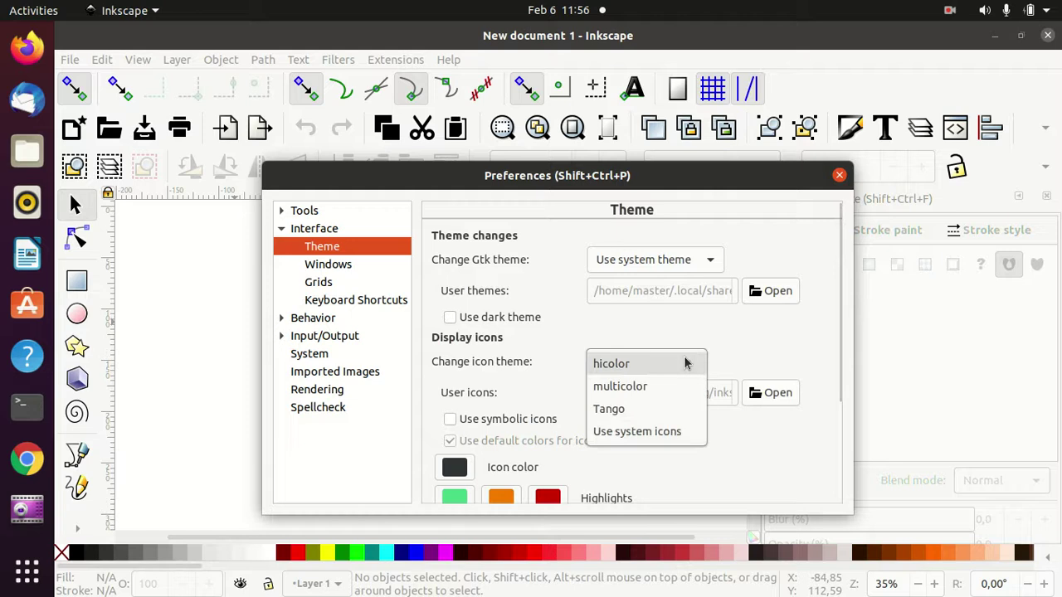
left_click(656, 430)
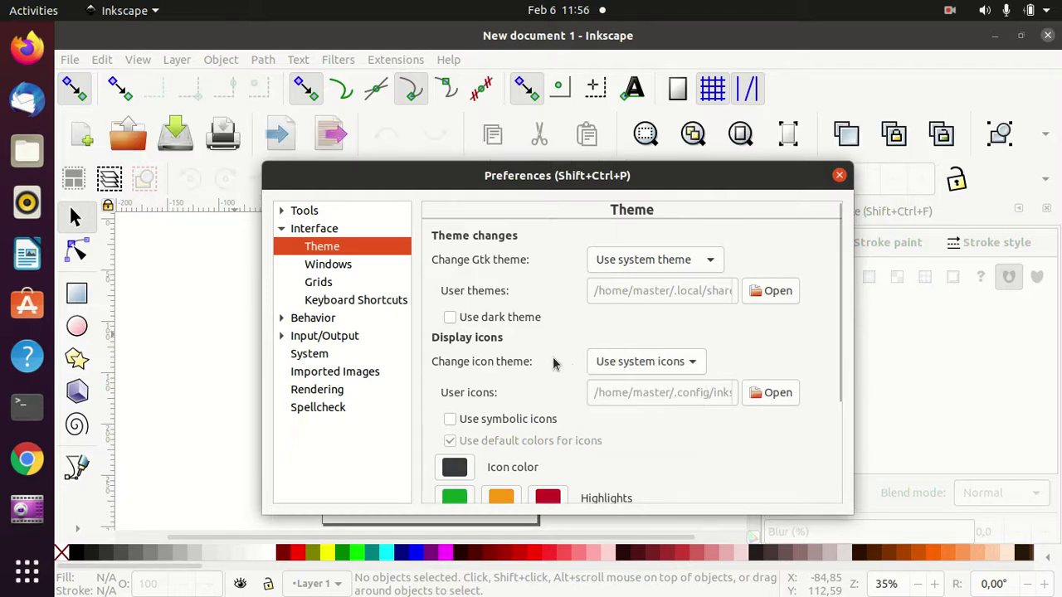
scroll(554, 362, "down", 1)
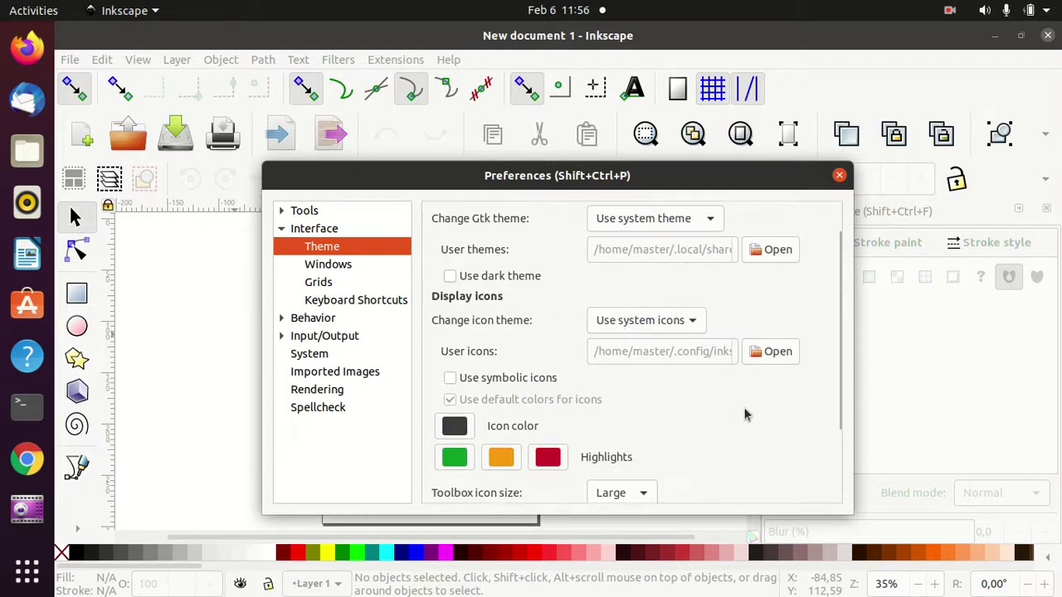
Step: Set the toolbox and control bar icon sizes to Smaller
scroll(742, 414, "down", 1)
scroll(741, 415, "down", 2)
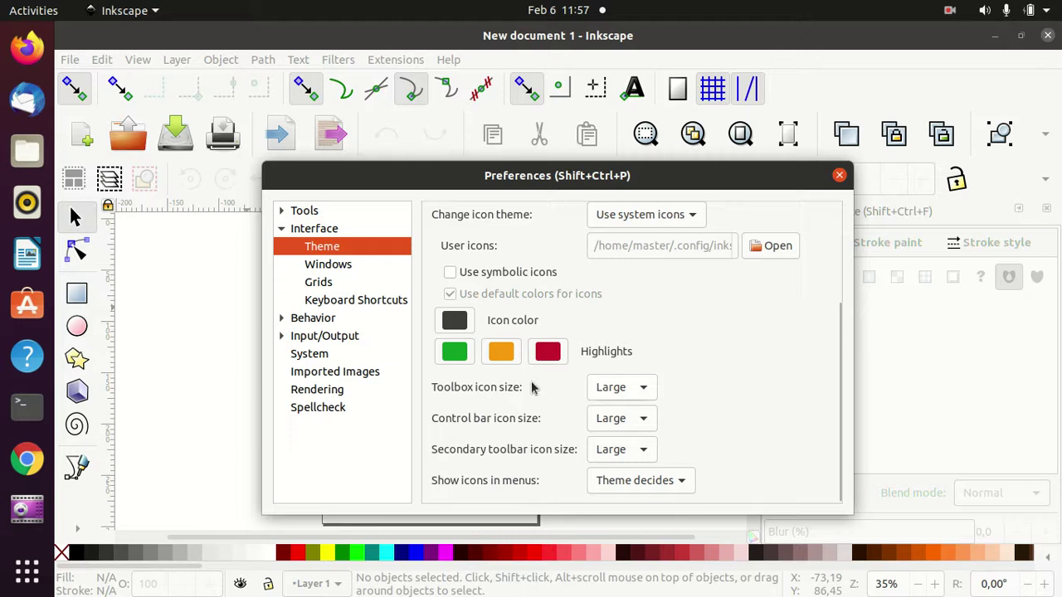
left_click(645, 389)
left_click(637, 422)
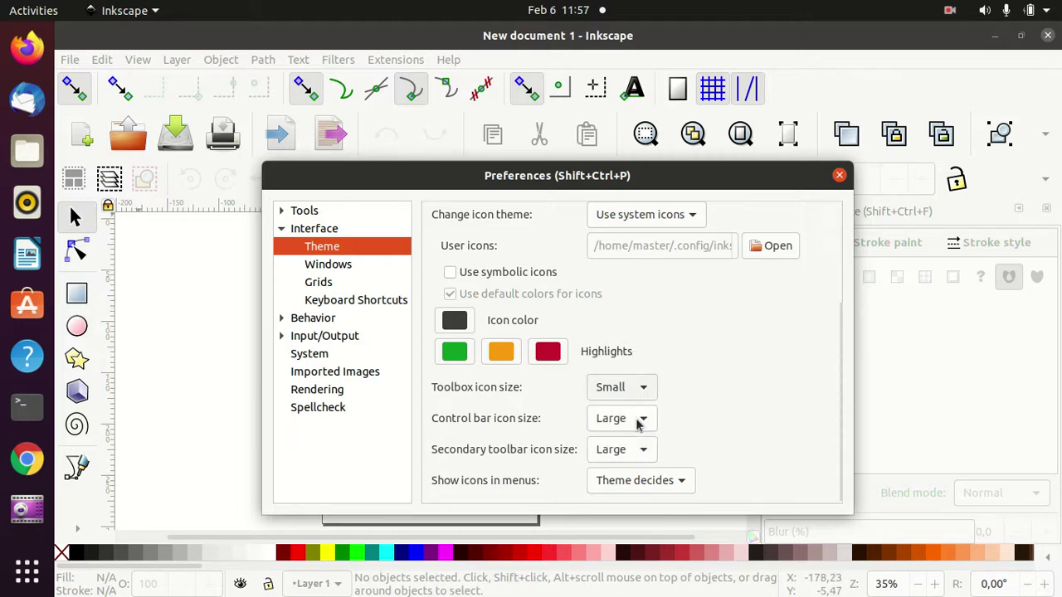
left_click(644, 390)
left_click(644, 411)
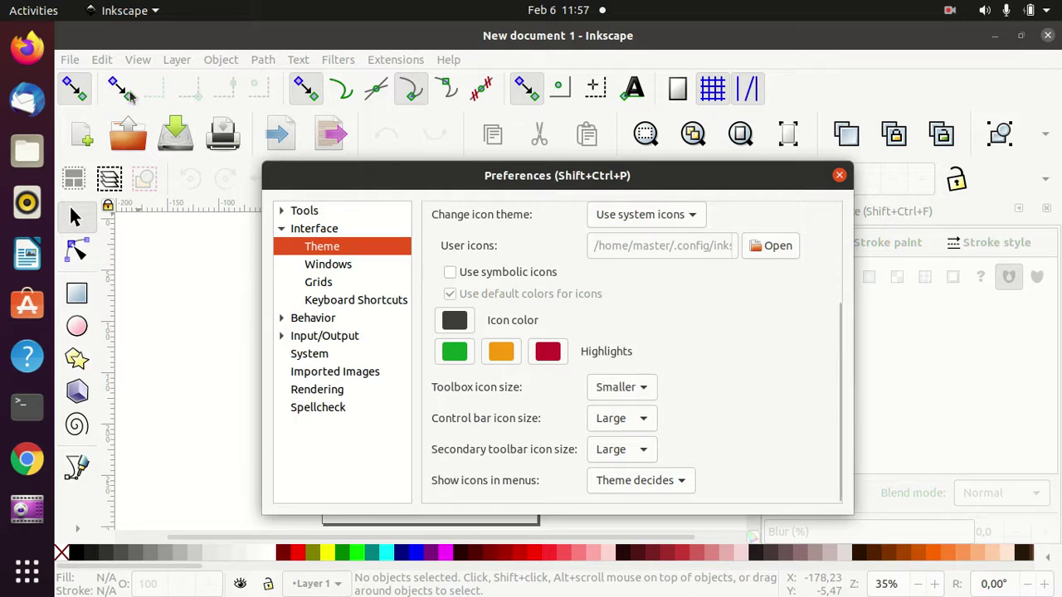
left_click(647, 421)
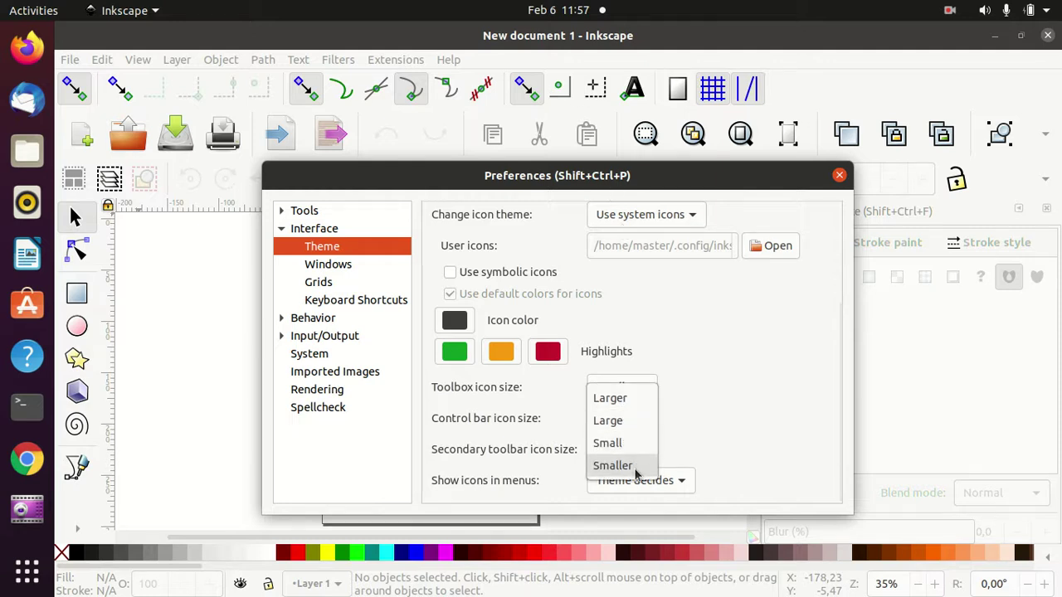
left_click(635, 466)
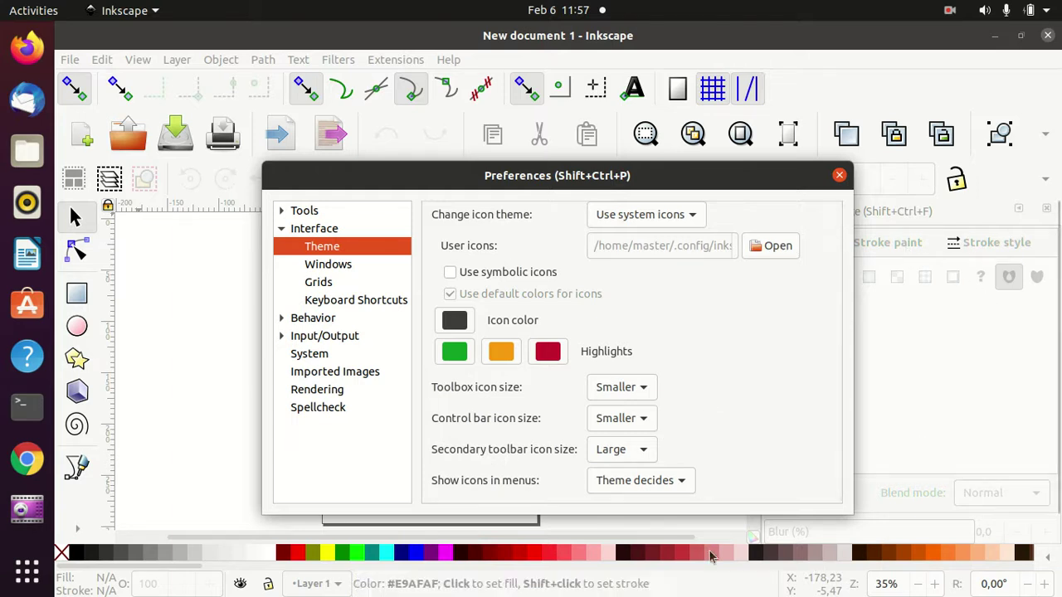
Step: Set the secondary toolbar icons to Smaller, keeping menu icons on Theme decides
left_click(644, 450)
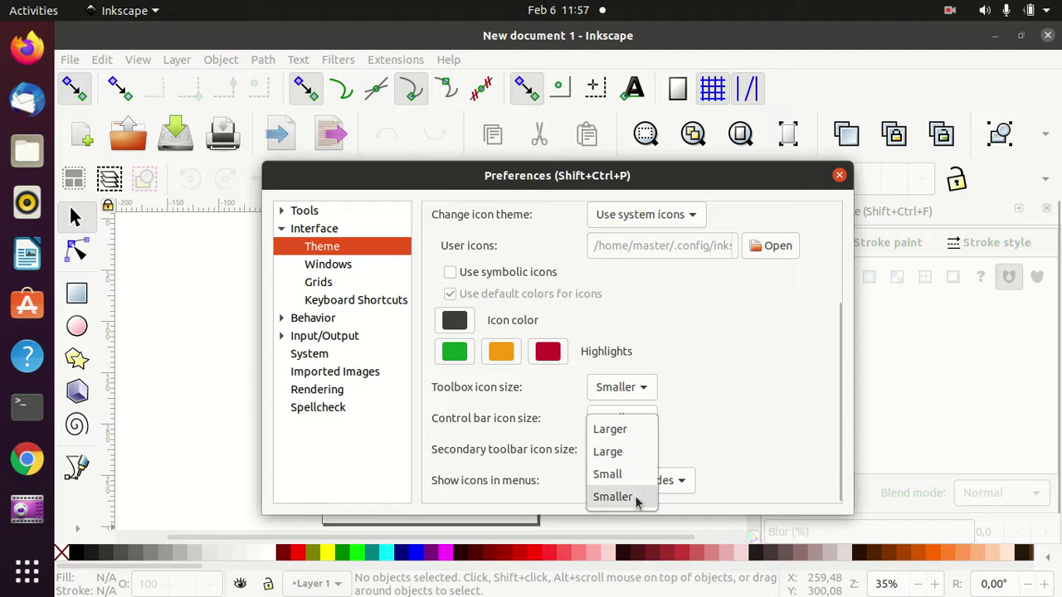
left_click(635, 497)
left_click(680, 483)
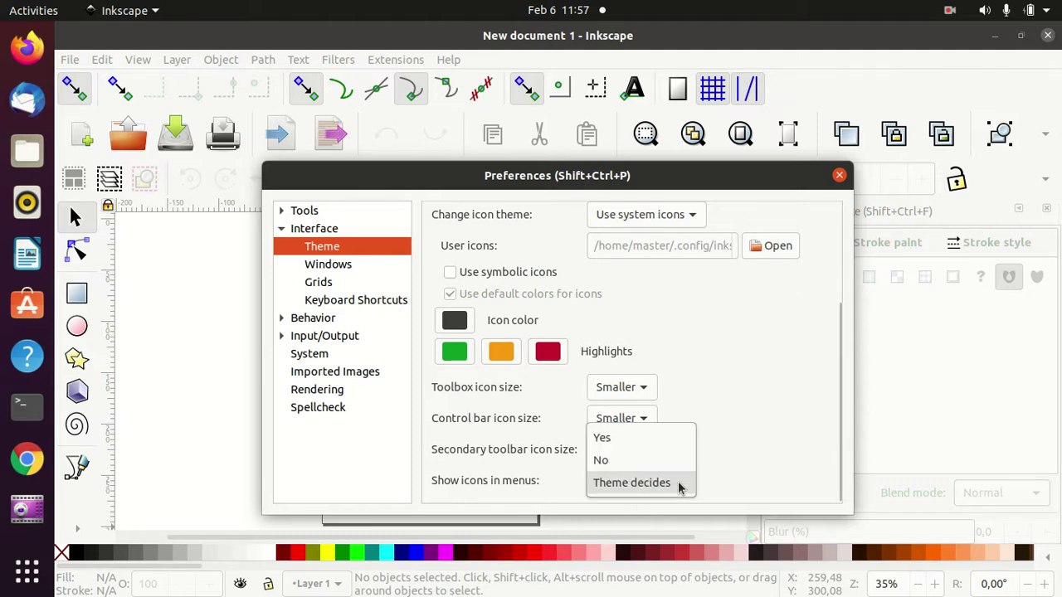
left_click(744, 455)
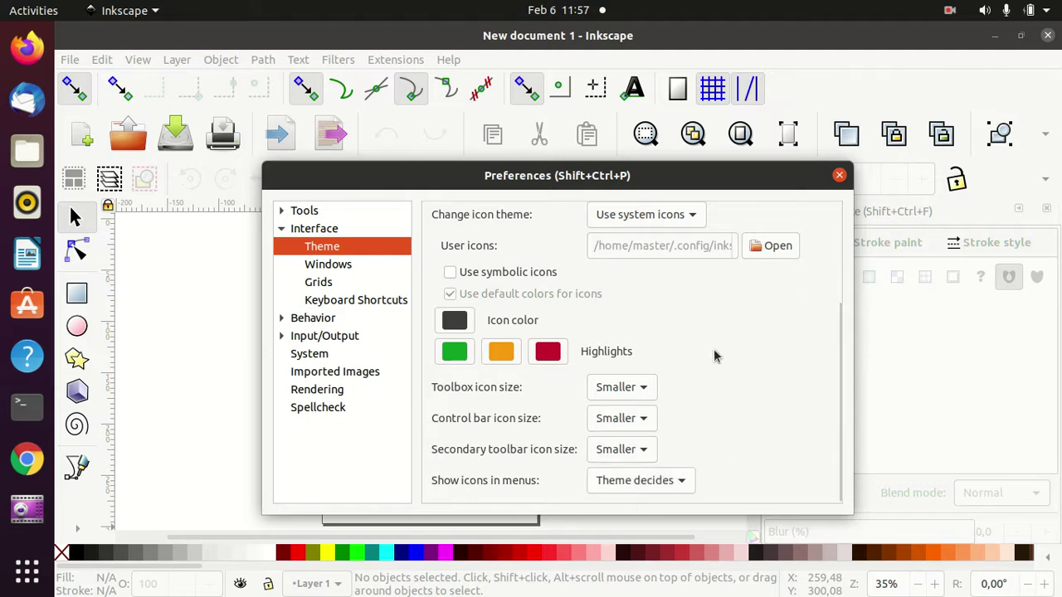
scroll(756, 387, "up", 2)
scroll(756, 387, "down", 2)
scroll(744, 392, "up", 1)
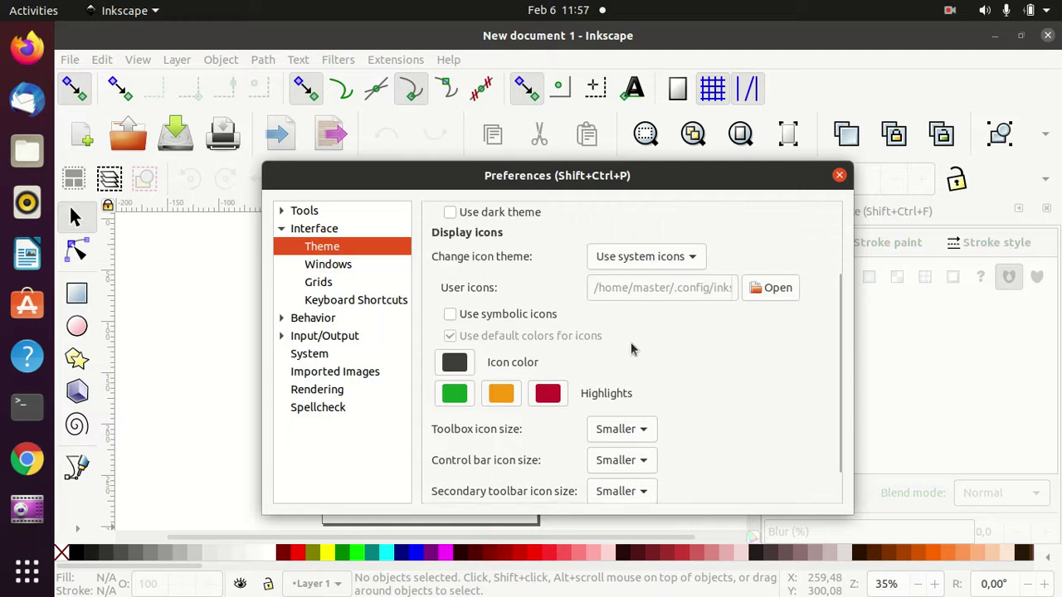
Step: Look over the Windows preferences, then scroll through the Keyboard Shortcuts list
left_click(367, 264)
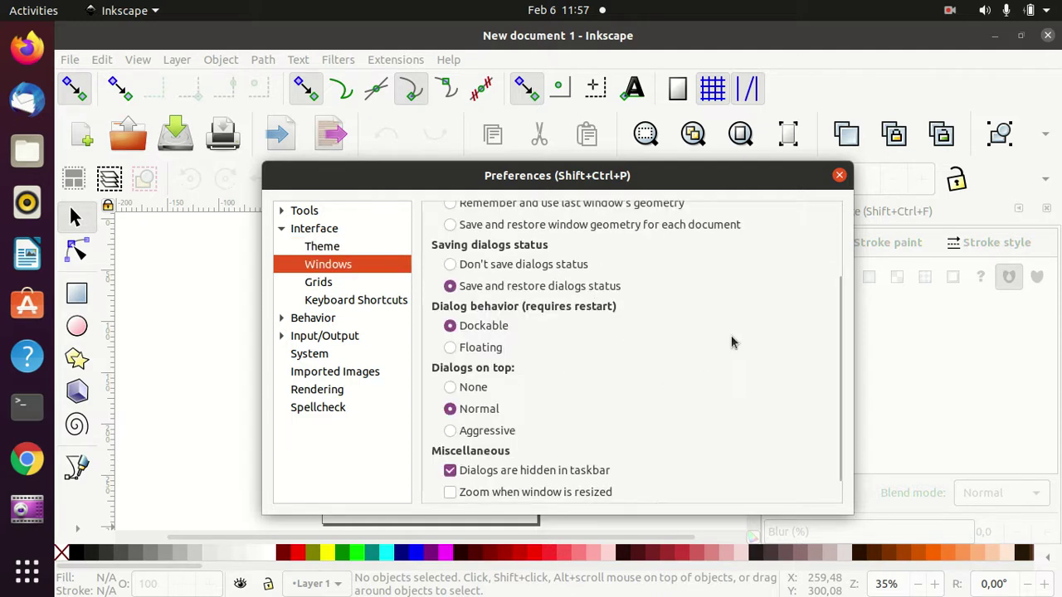
scroll(731, 342, "down", 1)
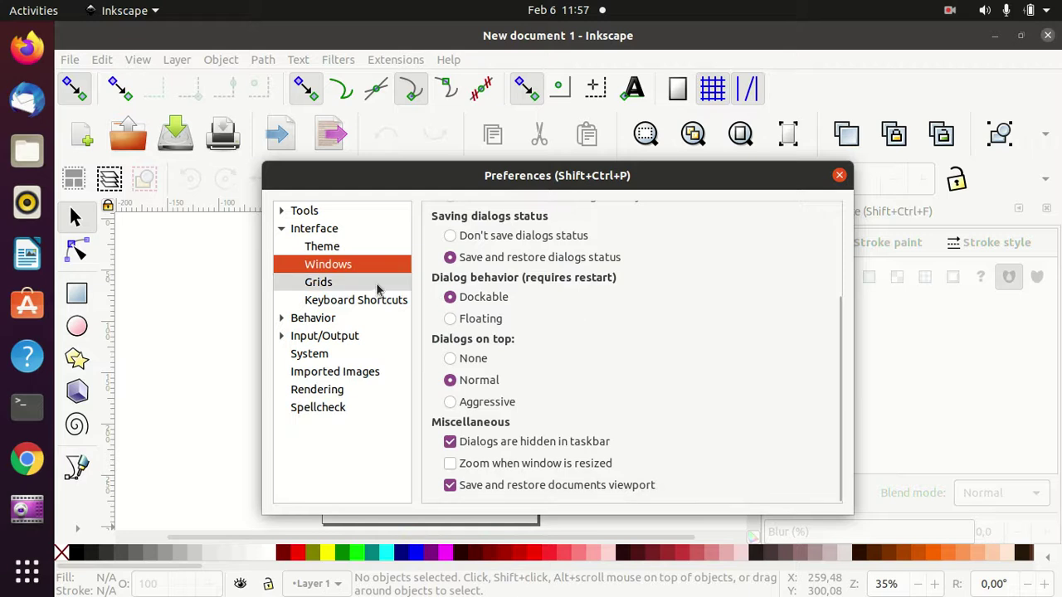
left_click(356, 299)
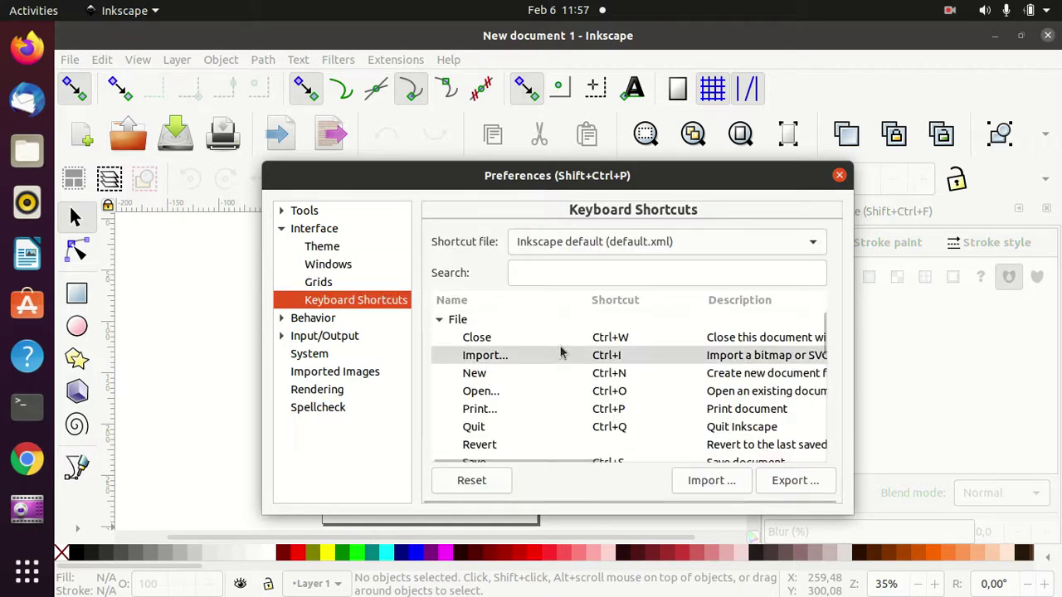
scroll(560, 355, "down", 1)
scroll(560, 357, "down", 1)
scroll(558, 360, "down", 1)
scroll(559, 361, "down", 1)
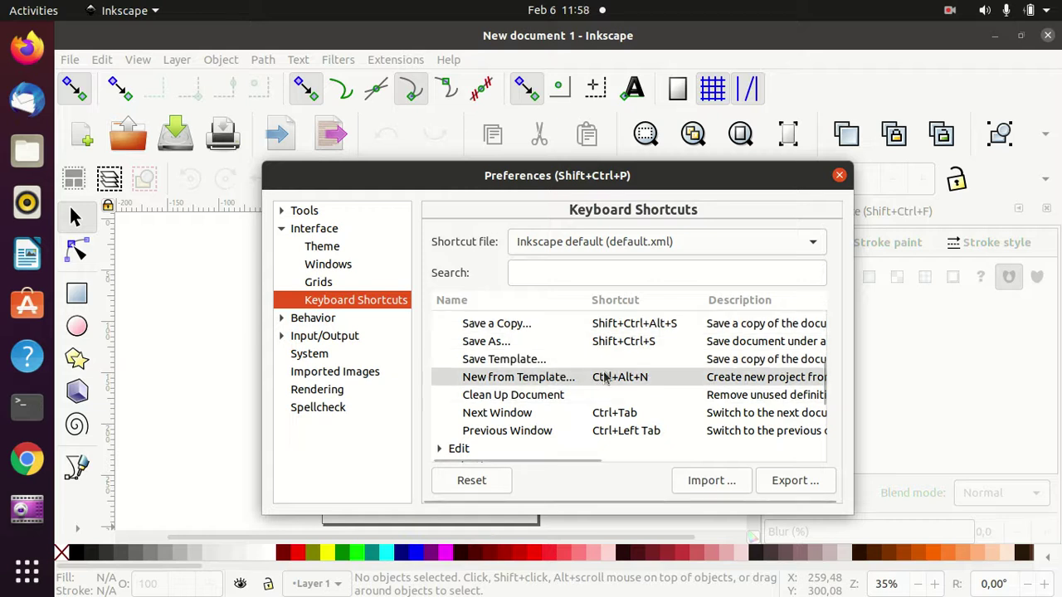
scroll(544, 373, "down", 2)
scroll(545, 373, "up", 2)
scroll(545, 373, "up", 3)
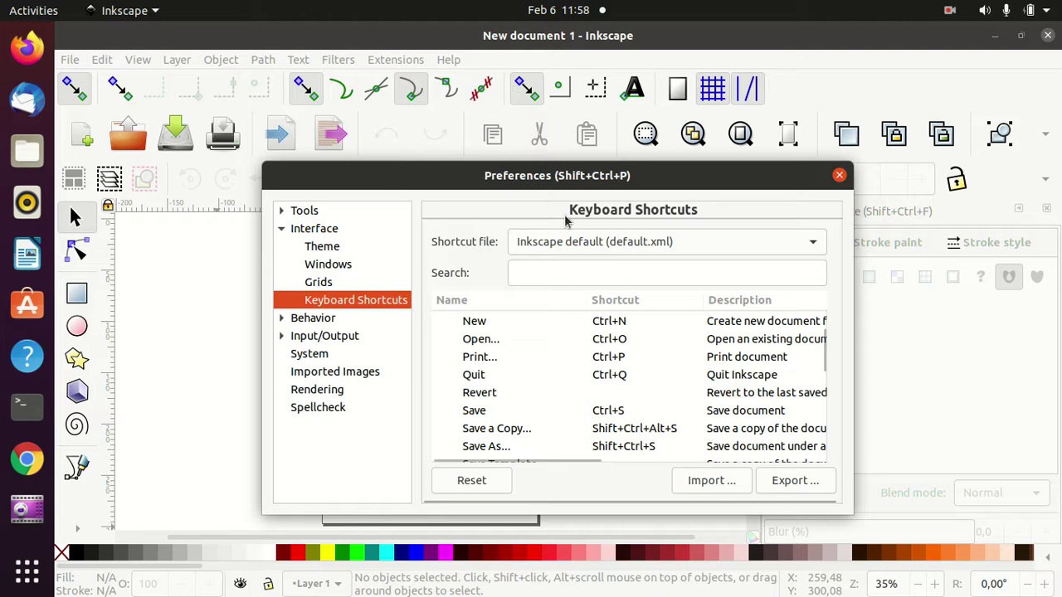
Step: Close the Preferences dialog and quit Inkscape via File > Quit
left_click(839, 176)
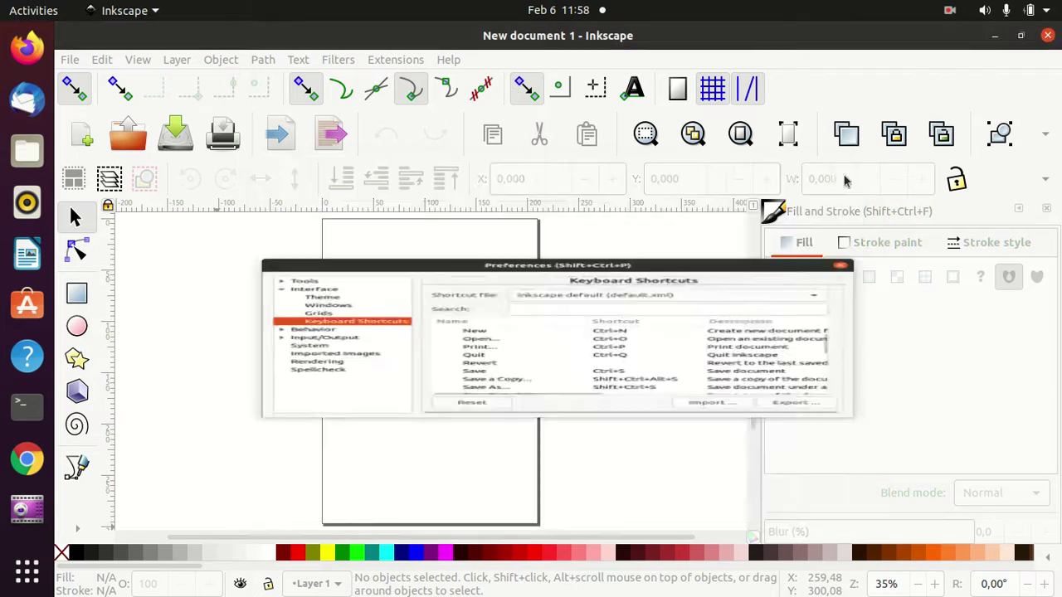
left_click(70, 60)
left_click(137, 372)
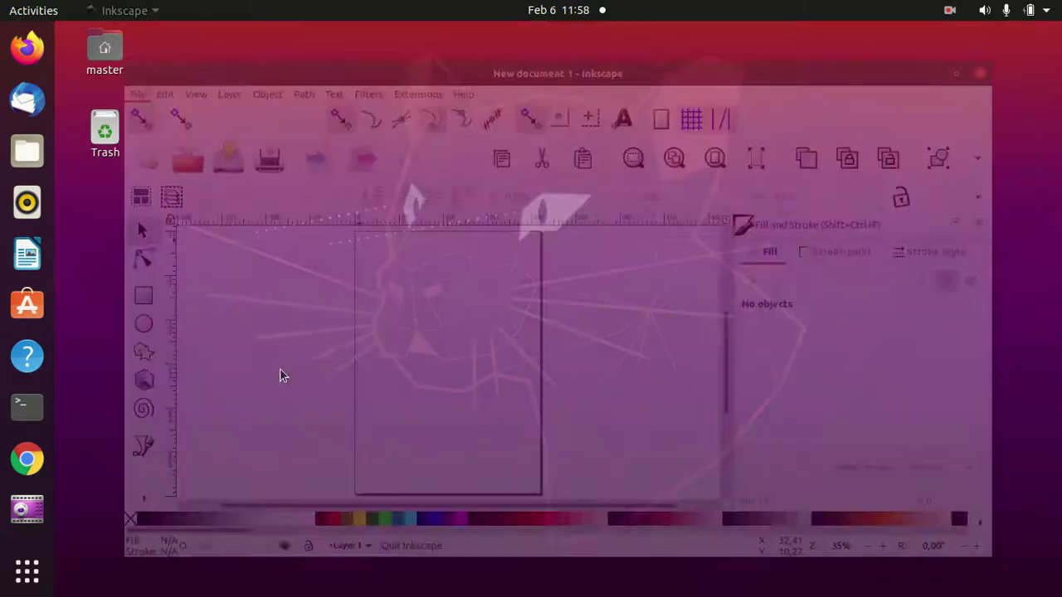
Step: Relaunch Inkscape from Show Applications and maximize its window
left_click(27, 586)
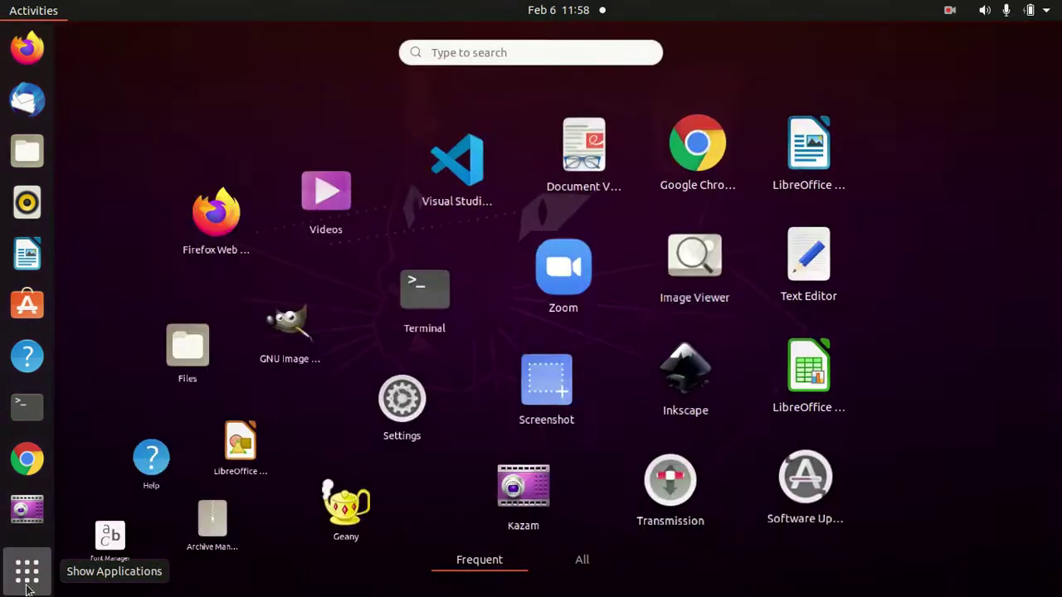
left_click(672, 373)
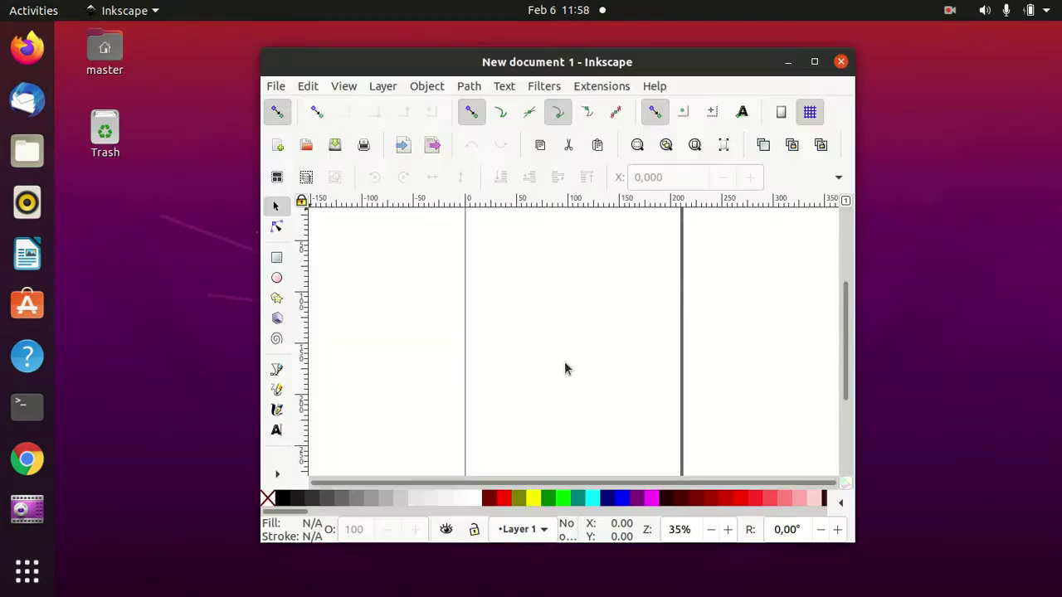
left_click(814, 62)
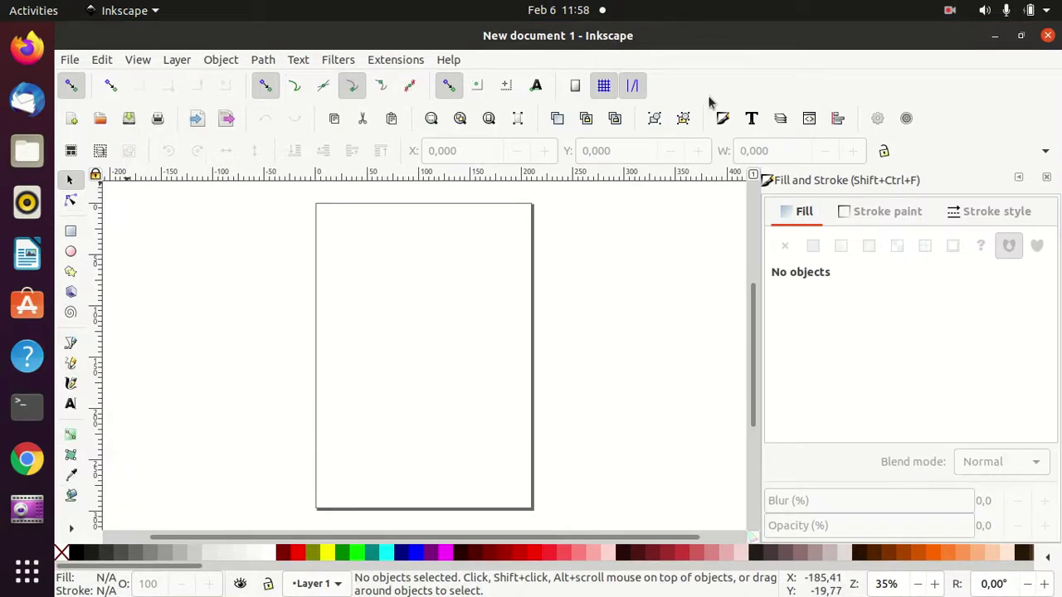
Step: Open Preferences on the Interface › Theme page
left_click(99, 61)
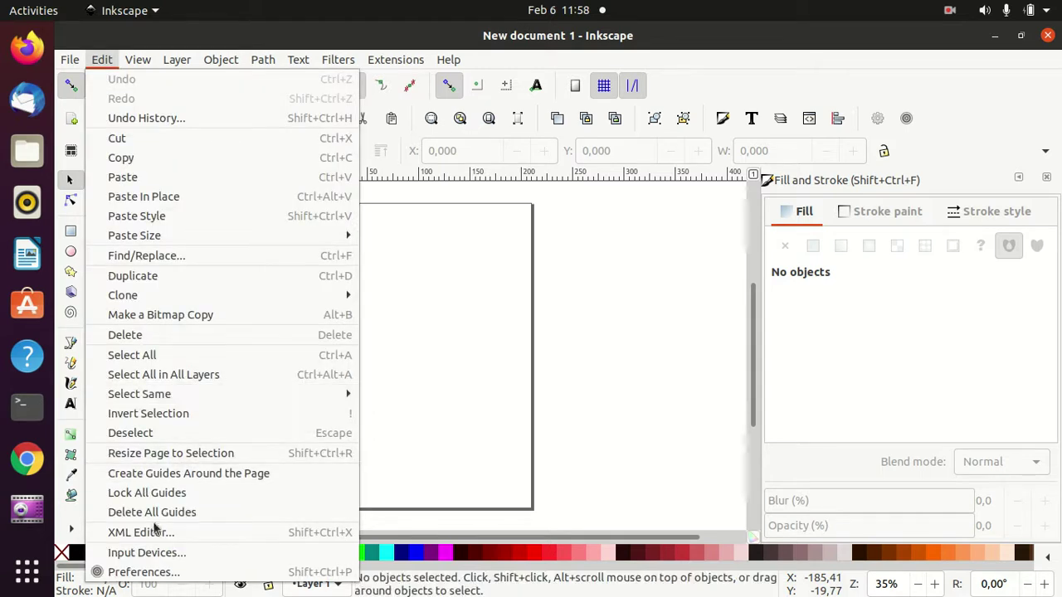
left_click(168, 575)
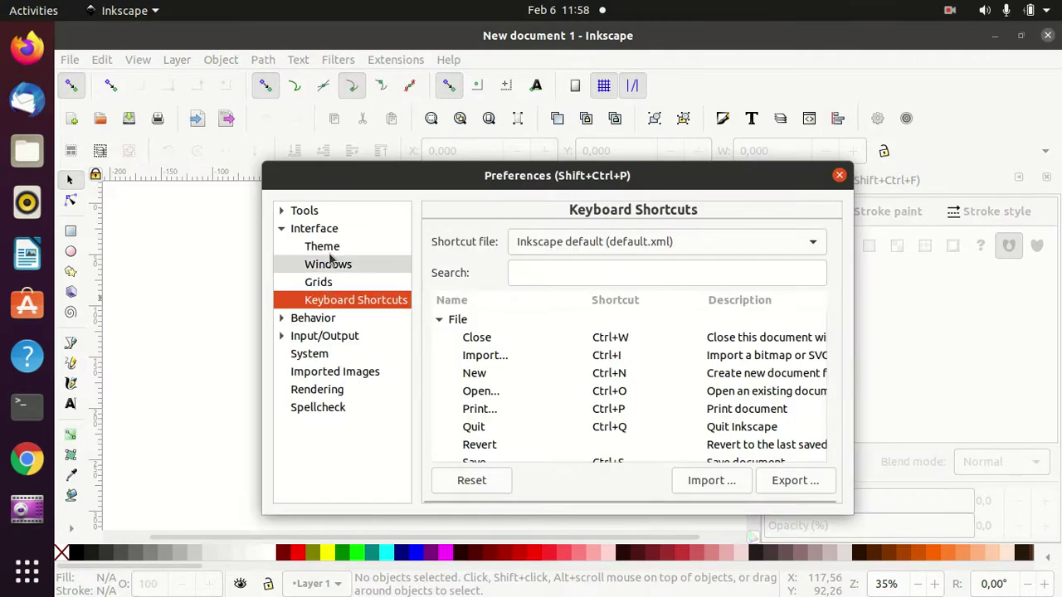
left_click(328, 248)
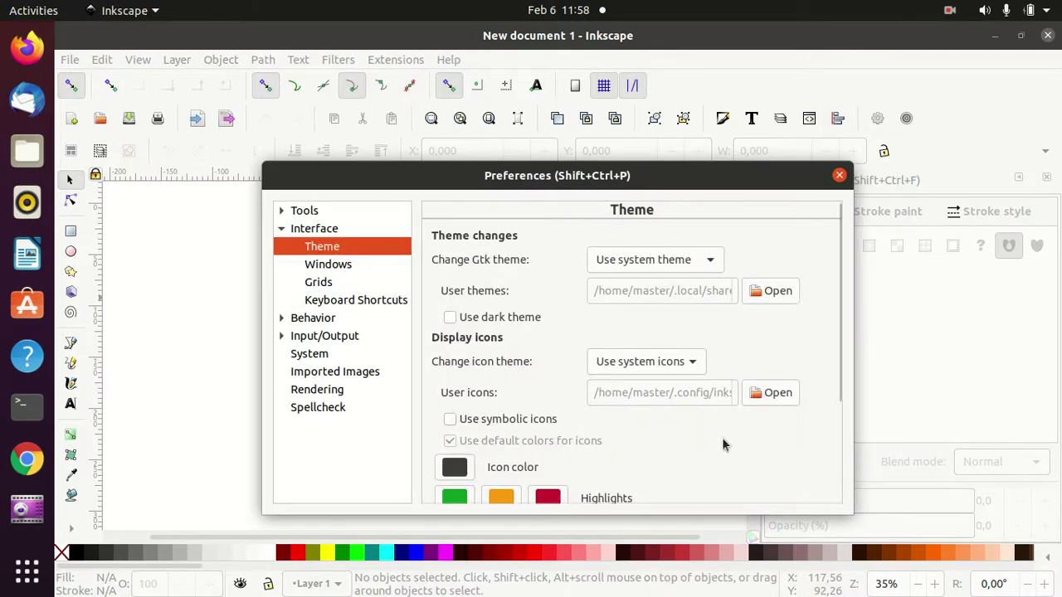
scroll(721, 446, "down", 5)
Step: Set toolbox, control bar and secondary toolbar icon sizes all to Small
left_click(641, 396)
left_click(639, 367)
left_click(639, 420)
left_click(638, 397)
left_click(639, 449)
left_click(642, 428)
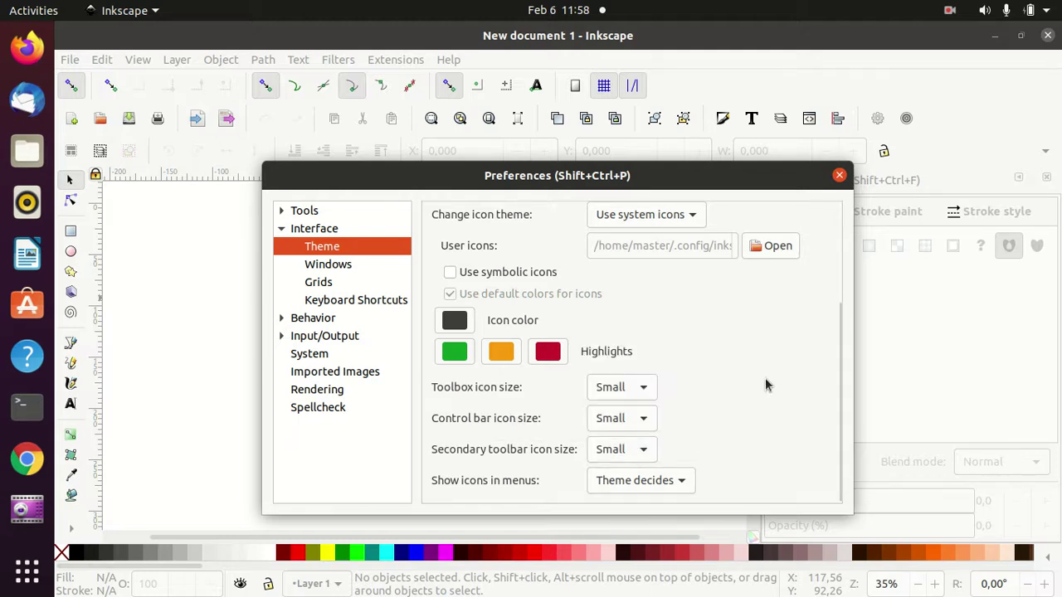
Step: Close Preferences, quit and relaunch Inkscape maximized so the Small icon sizes take effect
left_click(839, 175)
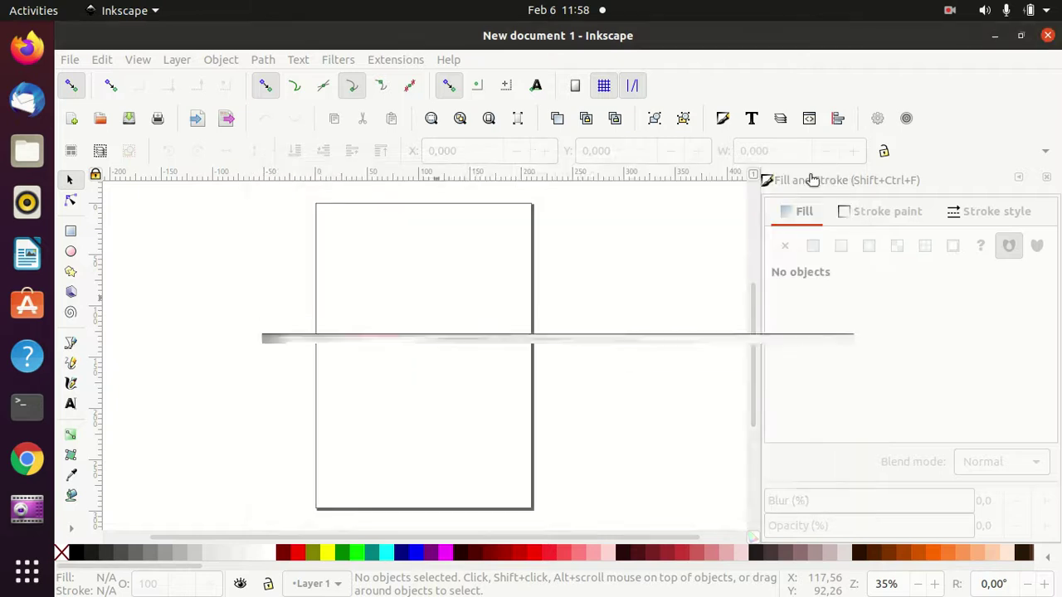
left_click(70, 59)
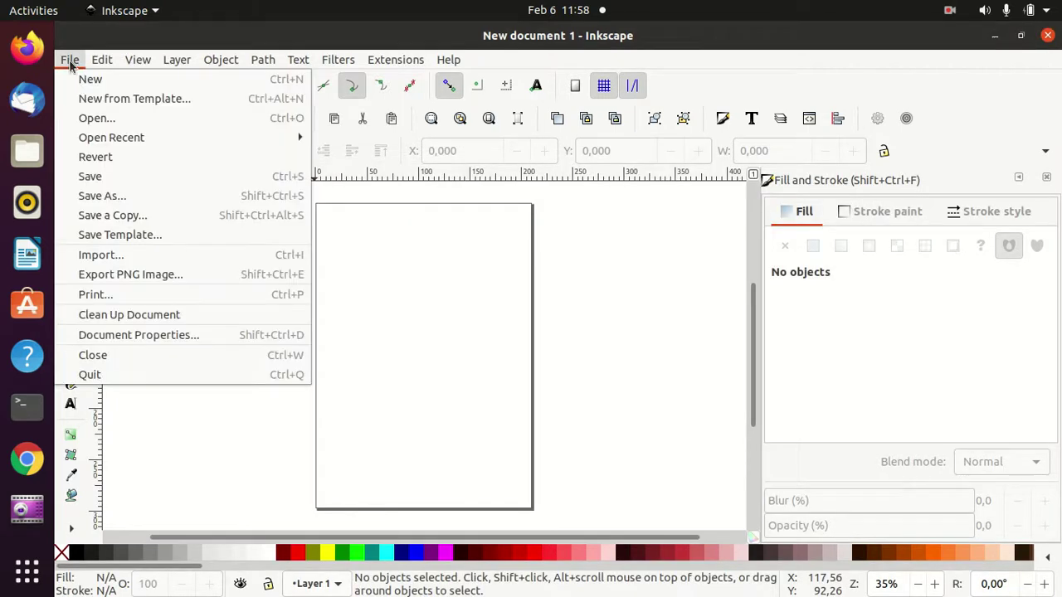
left_click(109, 376)
left_click(27, 570)
left_click(705, 384)
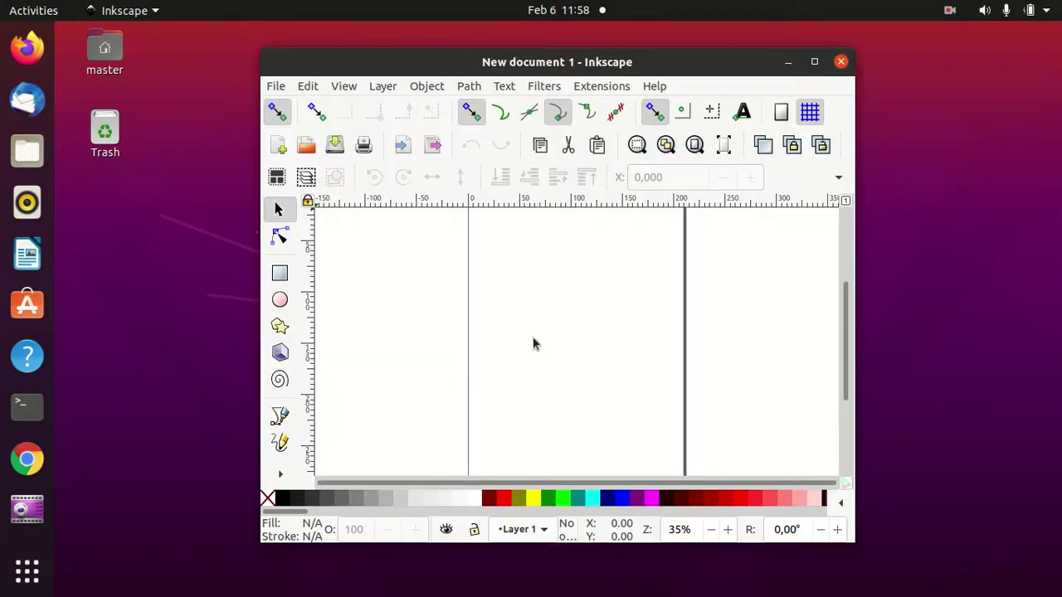
left_click(814, 62)
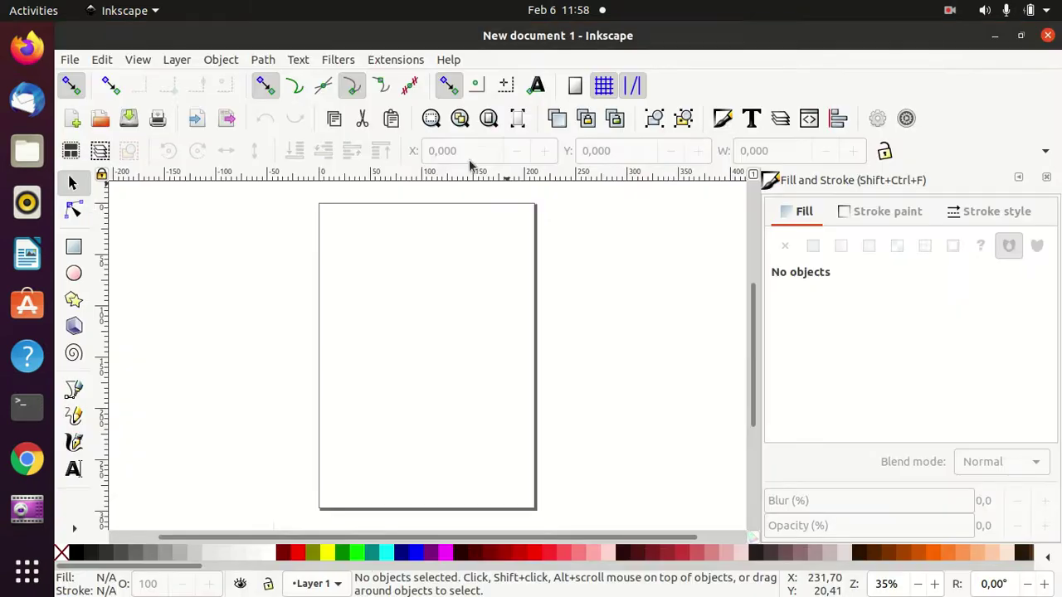
Step: Collapse the Fill and Stroke panel to a side tab and check the toolbox overflow list
left_click(1019, 177)
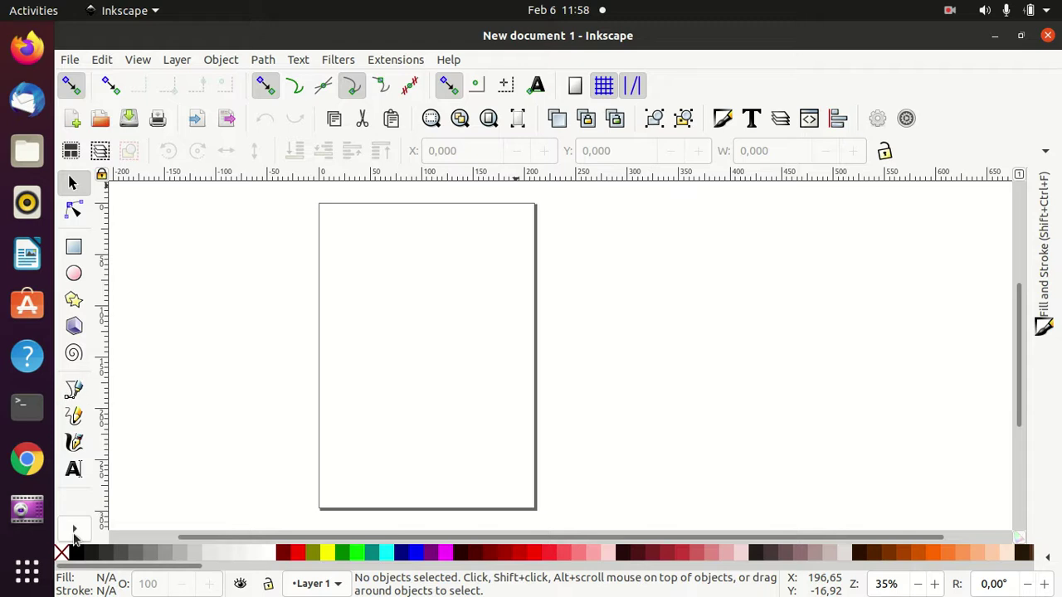
left_click(74, 531)
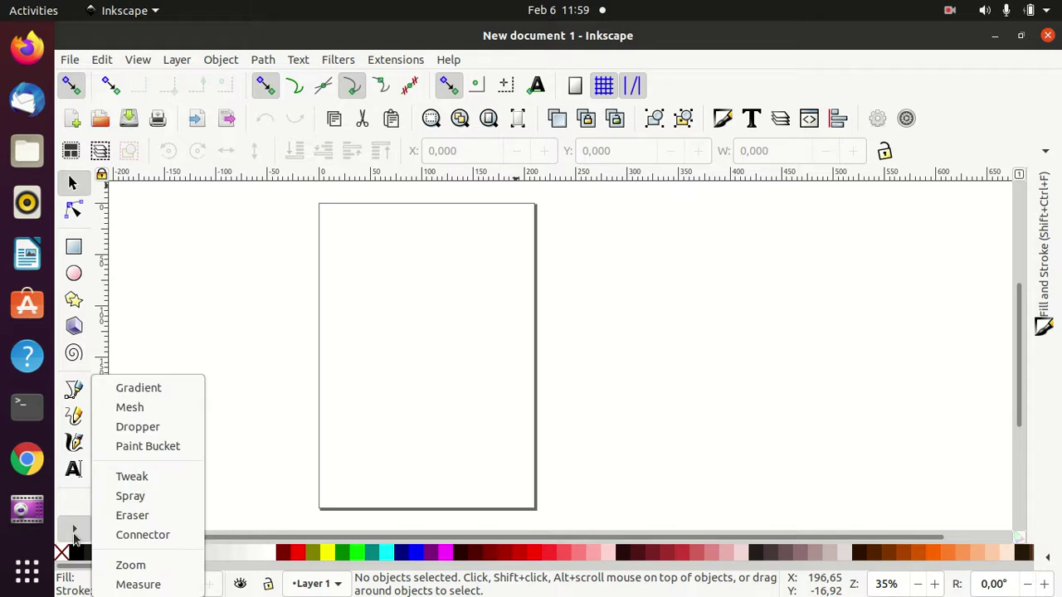
left_click(76, 536)
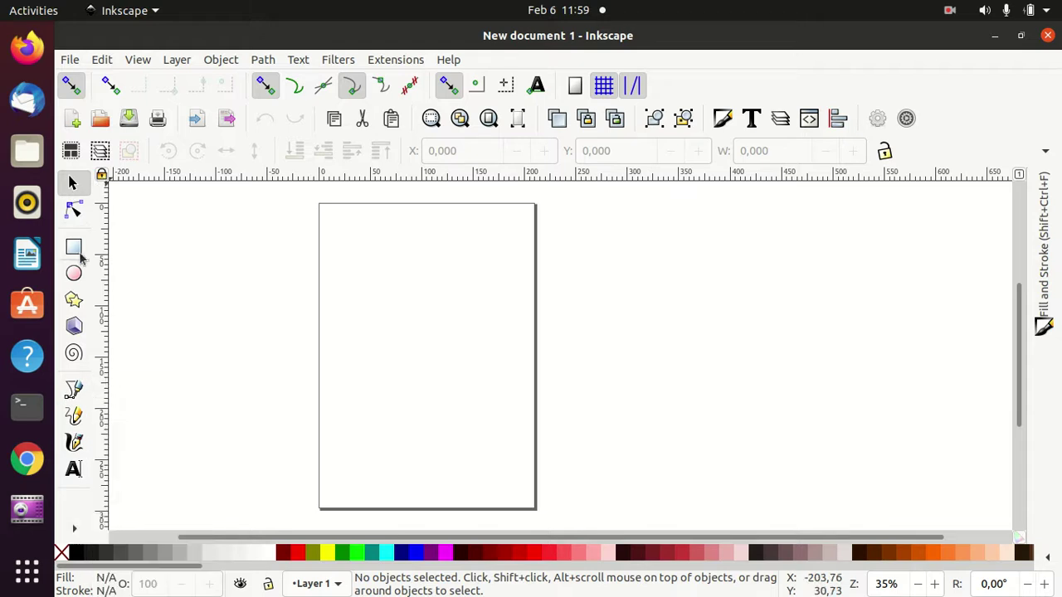
left_click(101, 59)
left_click(158, 572)
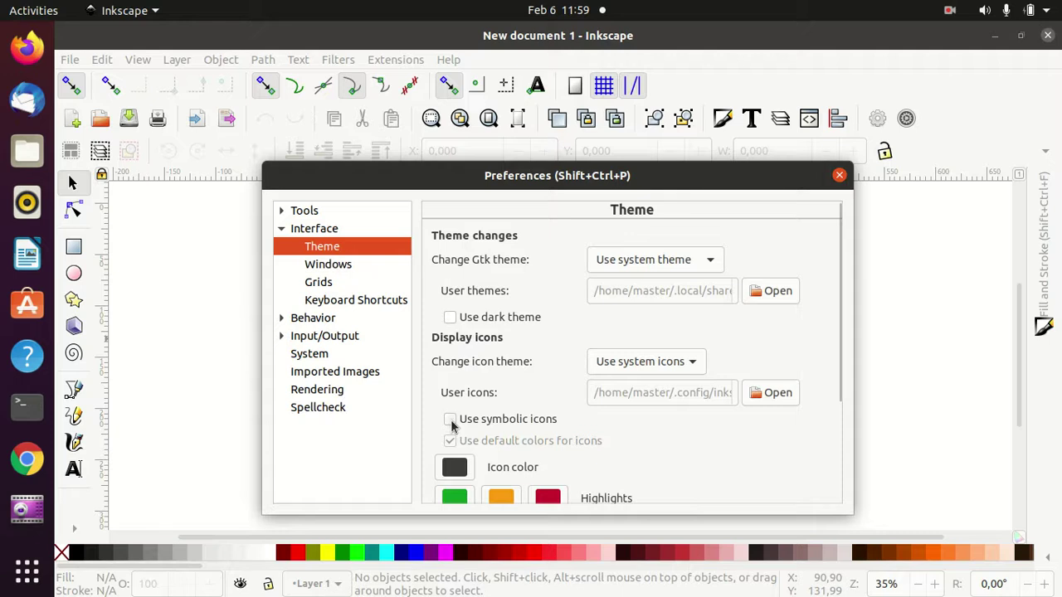
left_click(450, 422)
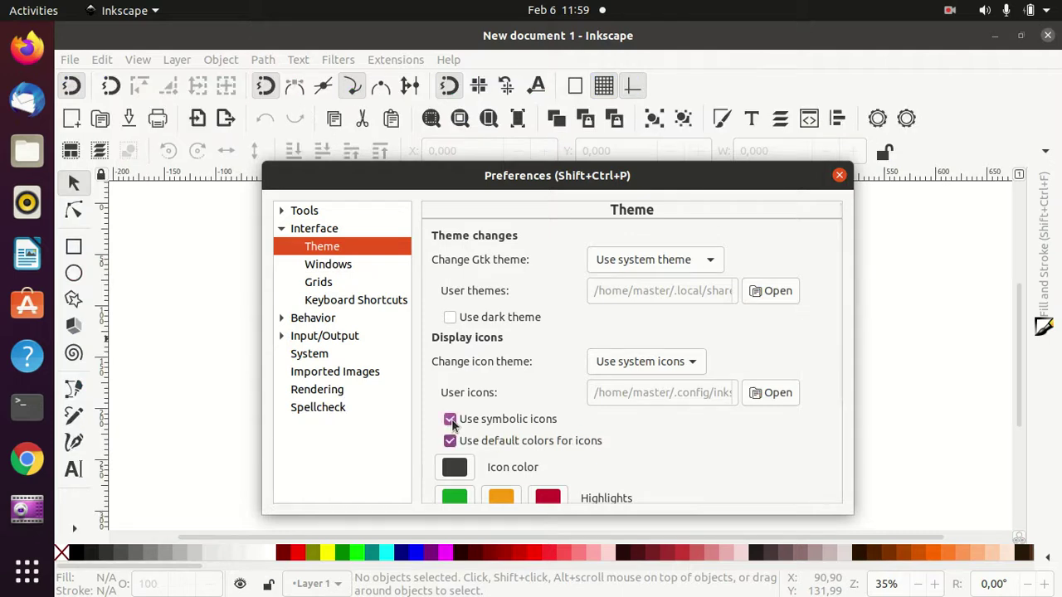
left_click(452, 421)
scroll(482, 422, "down", 3)
scroll(519, 417, "down", 2)
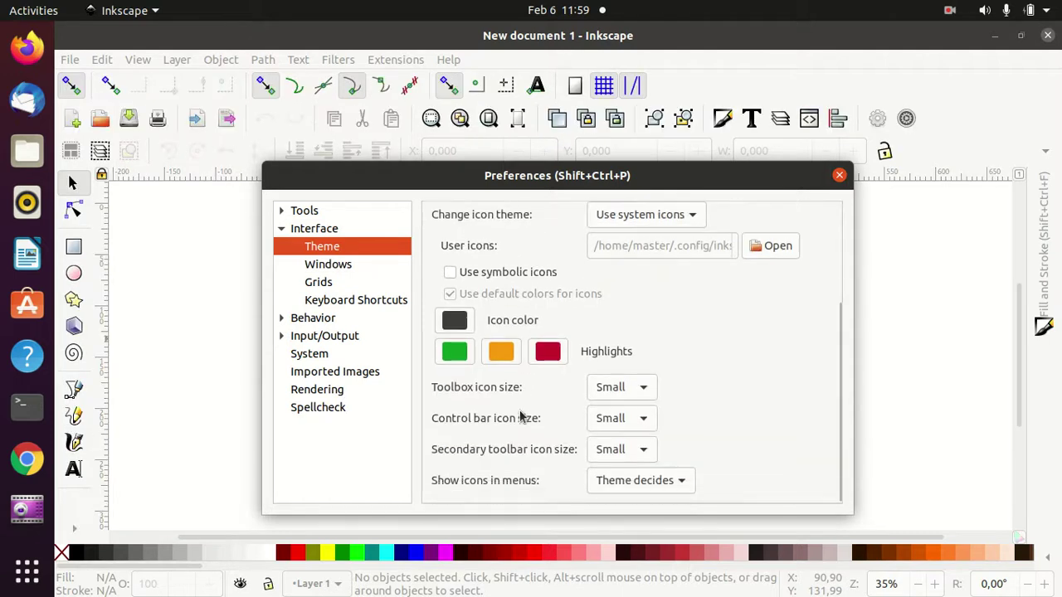
left_click(340, 264)
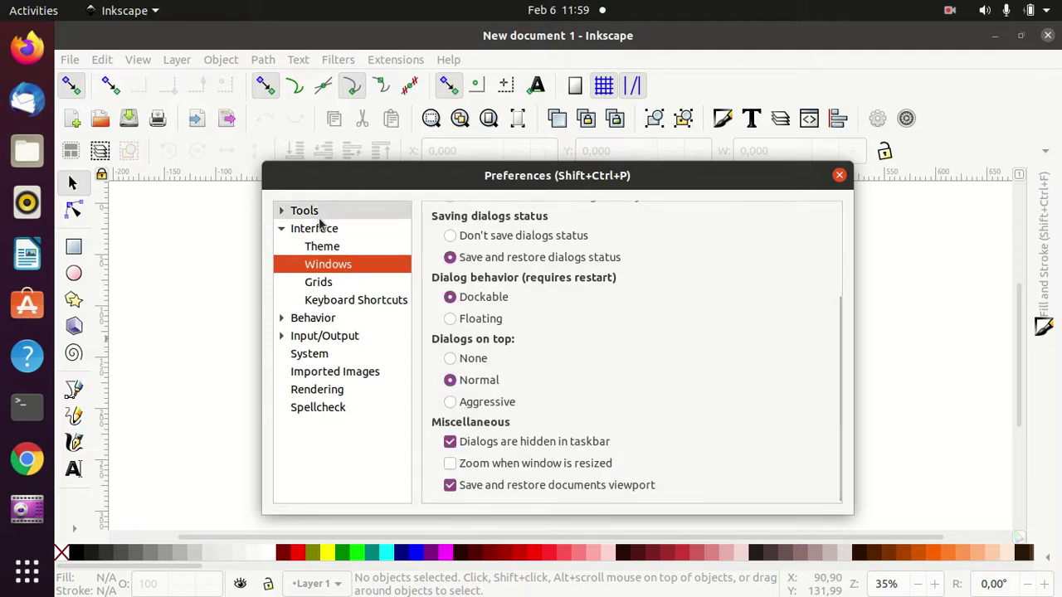
left_click(322, 250)
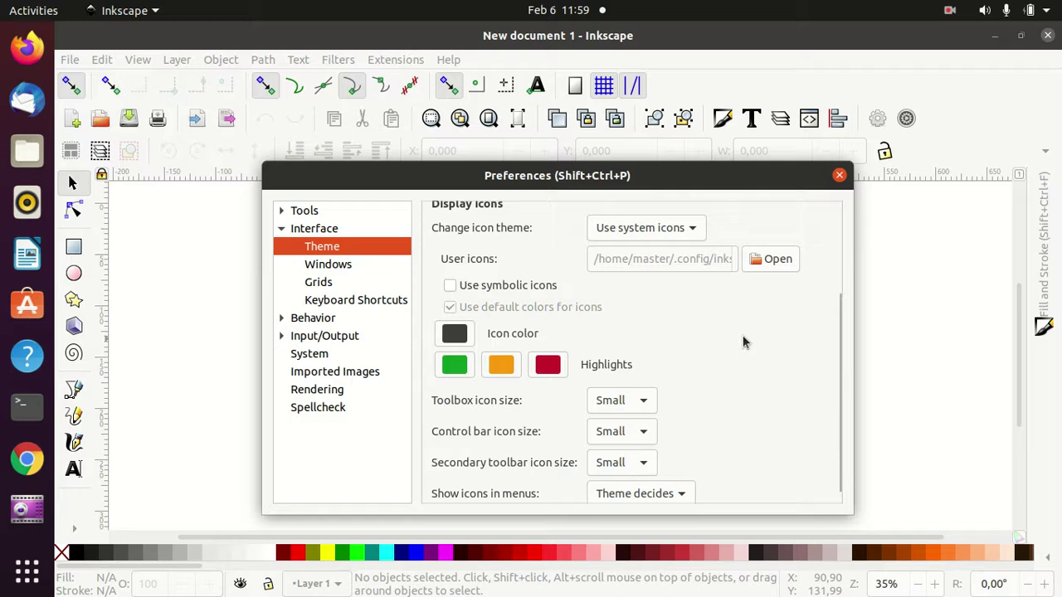
scroll(742, 342, "down", 1)
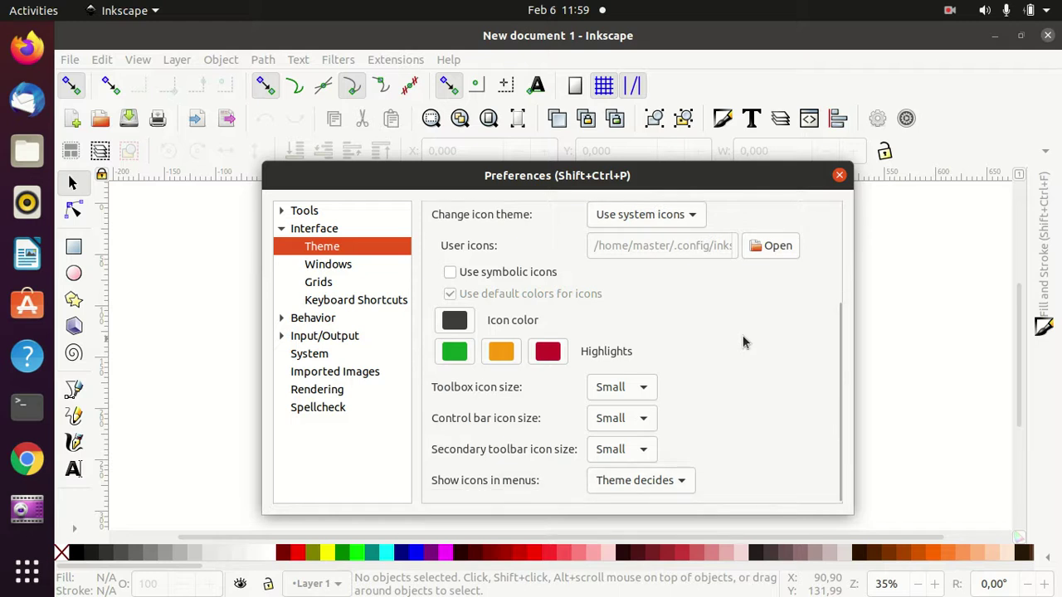
left_click(840, 176)
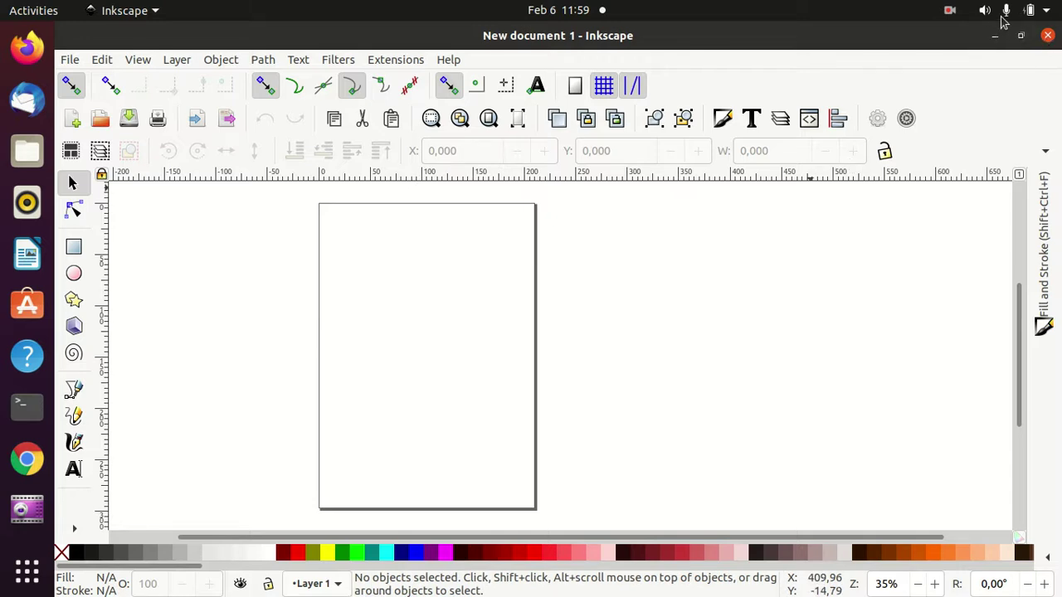
left_click(951, 11)
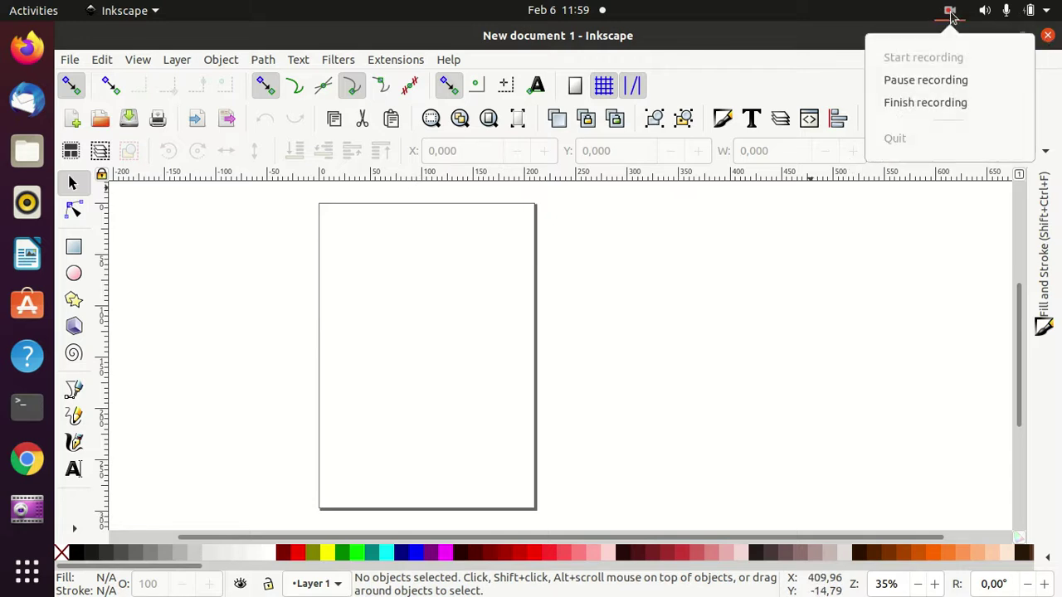